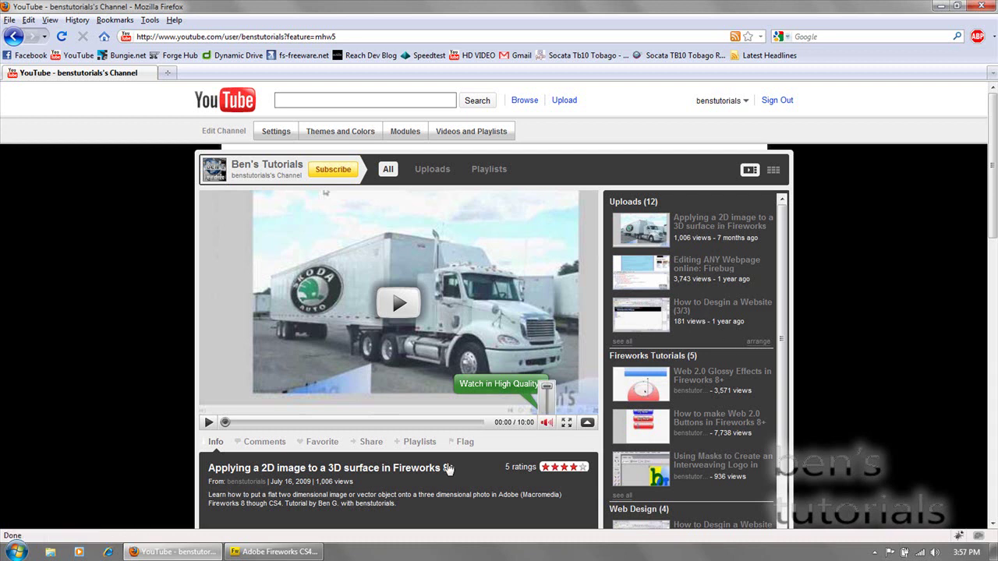
Look through the Ben's Tutorials YouTube channel, from its uploaded videos down to the profile, subscribers and comments
{"action": "left_click", "coordinate": [291, 553]}
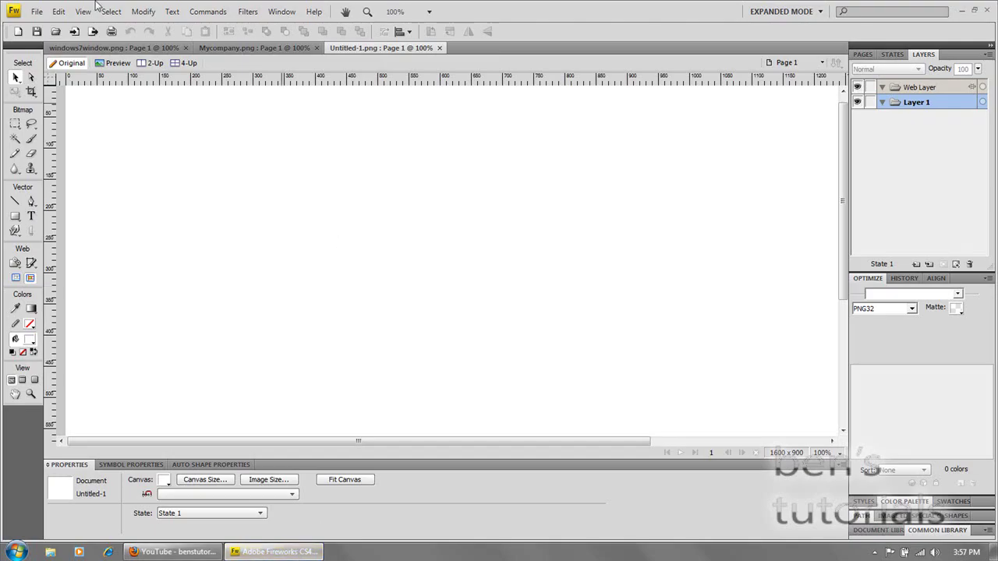
{"action": "left_click", "coordinate": [176, 552]}
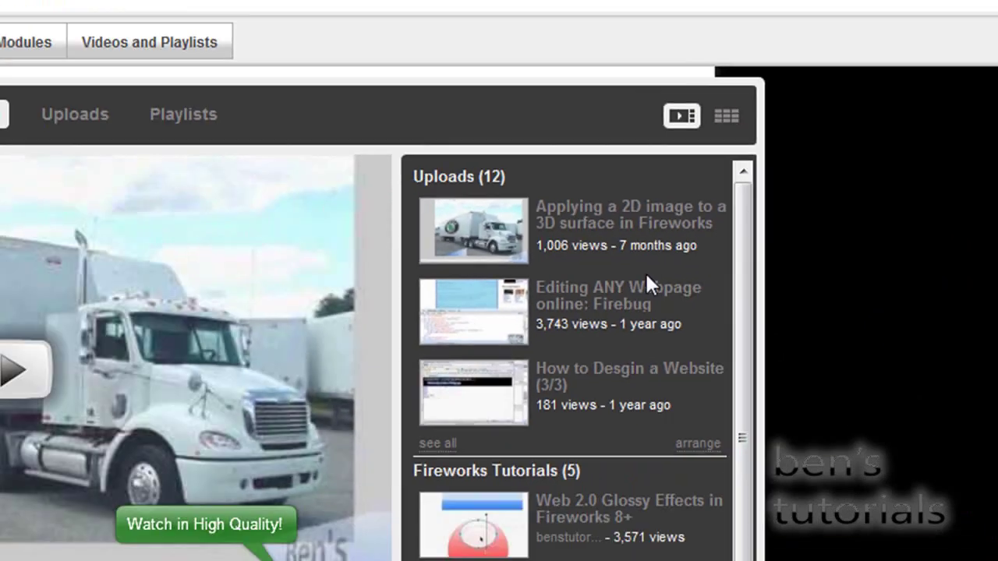
{"action": "scroll", "coordinate": [505, 311], "scroll_direction": "down", "scroll_amount": 1}
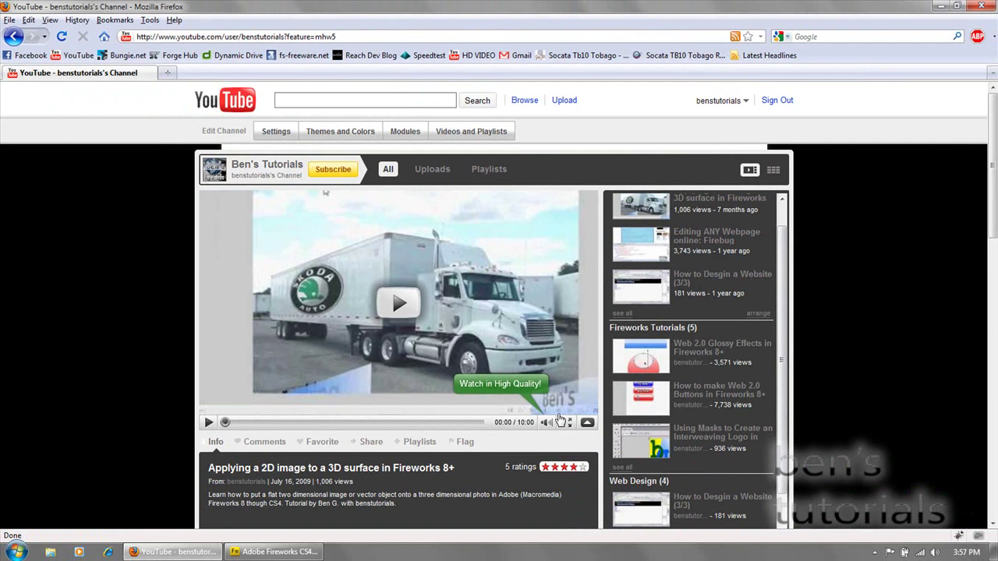
{"action": "scroll", "coordinate": [725, 296], "scroll_direction": "up", "scroll_amount": 1}
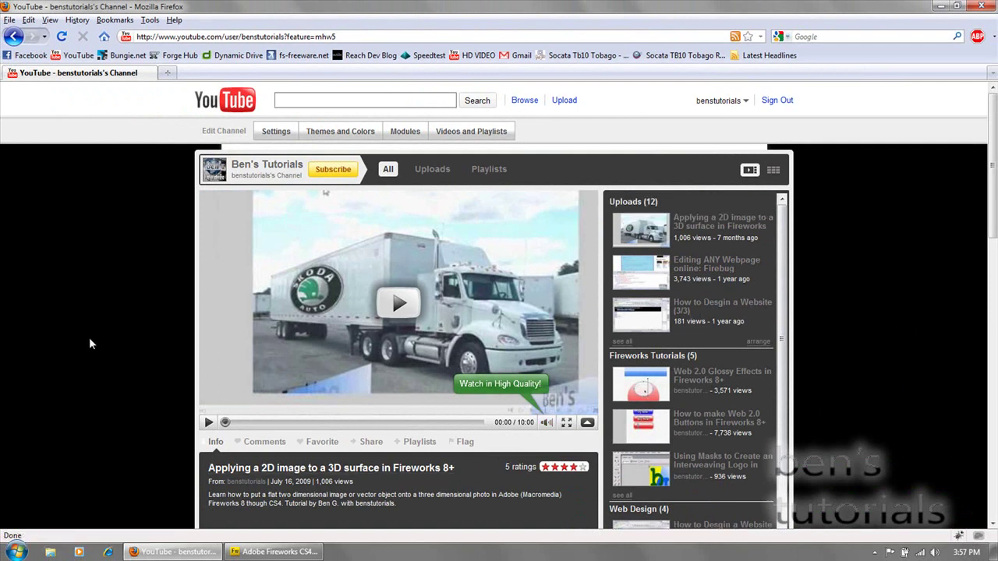
{"action": "scroll", "coordinate": [90, 344], "scroll_direction": "down", "scroll_amount": 10}
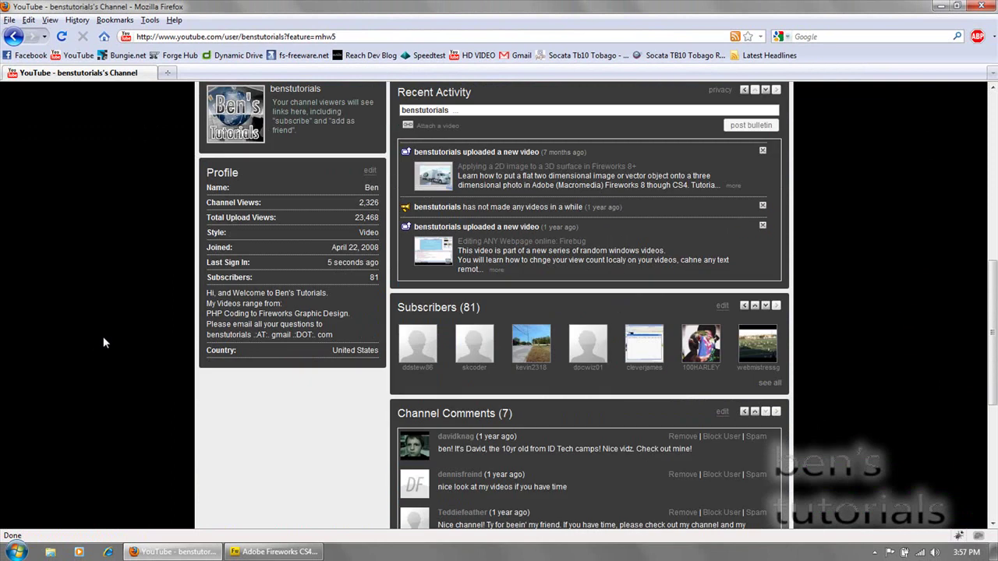
{"action": "scroll", "coordinate": [167, 318], "scroll_direction": "up", "scroll_amount": 6}
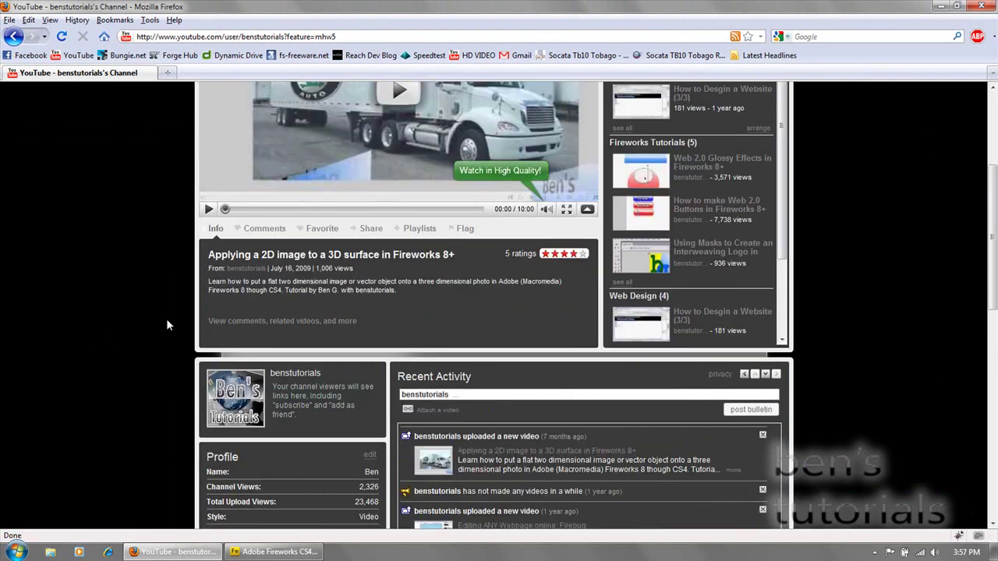
{"action": "scroll", "coordinate": [166, 325], "scroll_direction": "up", "scroll_amount": 5}
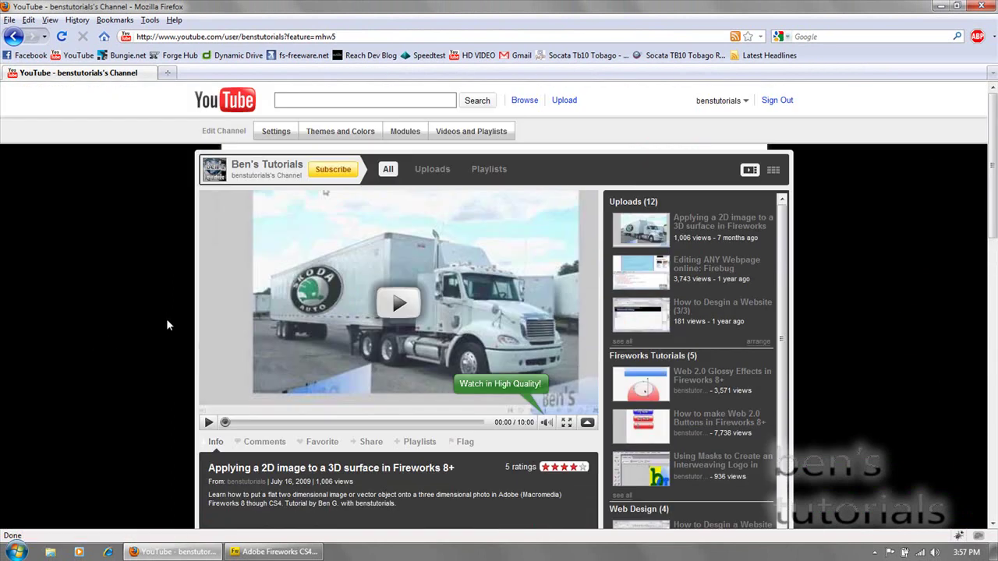
Switch to Adobe Fireworks and examine the windows7window.png example and the logo, text and content panel of Mycompany.png
{"action": "left_click", "coordinate": [261, 553]}
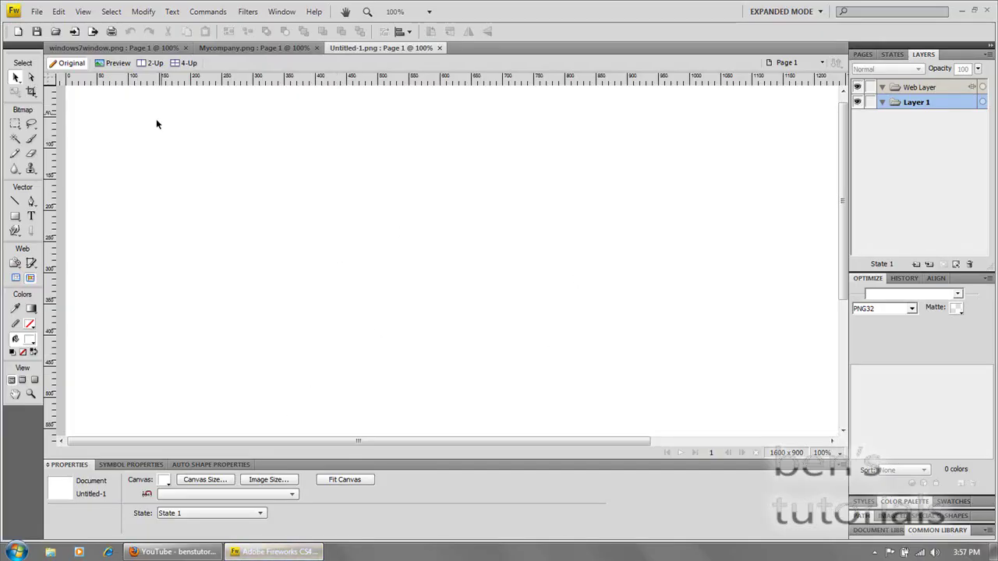
{"action": "left_click", "coordinate": [121, 48]}
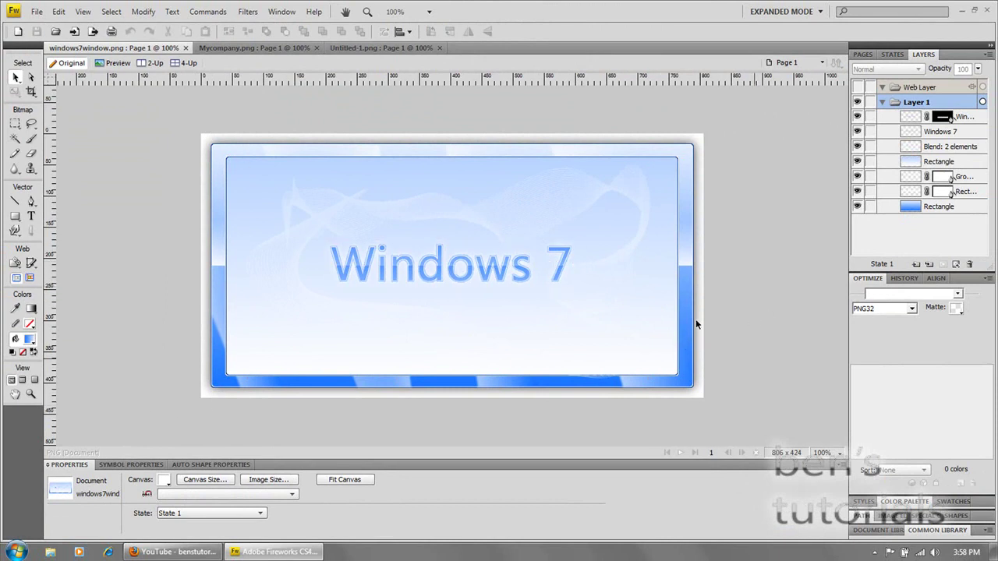
{"action": "left_click", "coordinate": [240, 47]}
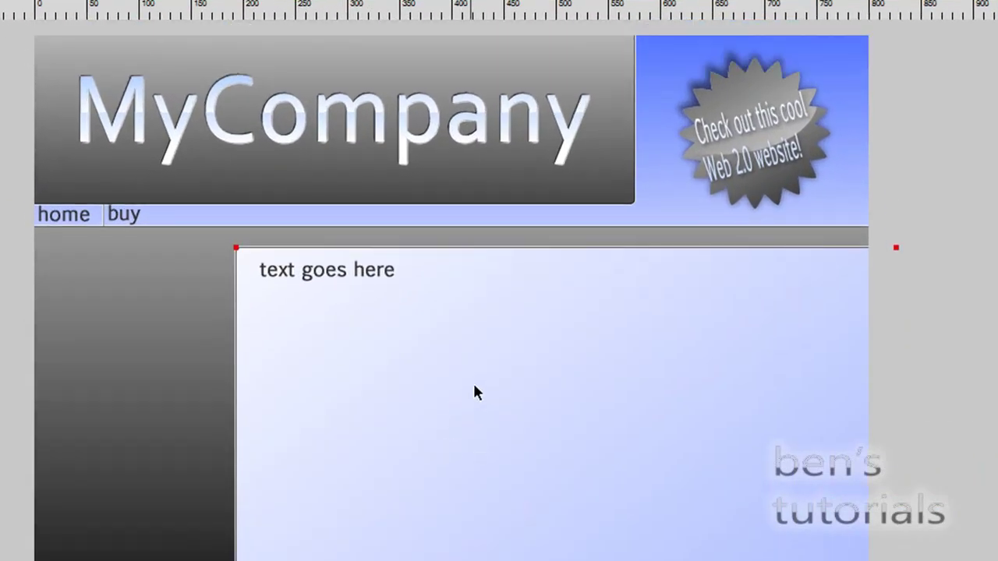
{"action": "left_click", "coordinate": [81, 215]}
{"action": "left_click", "coordinate": [540, 129]}
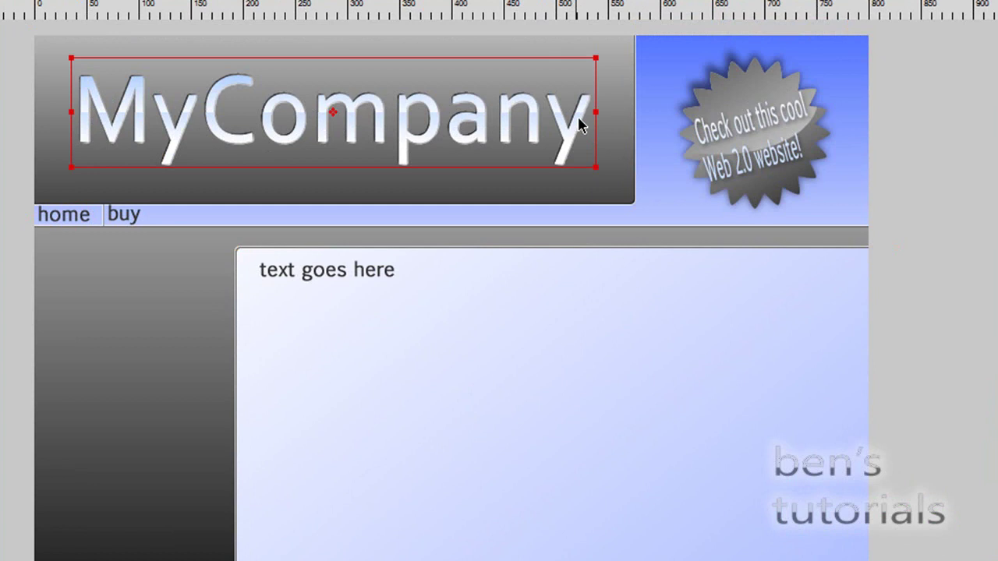
{"action": "left_click", "coordinate": [396, 277]}
{"action": "left_click", "coordinate": [390, 254]}
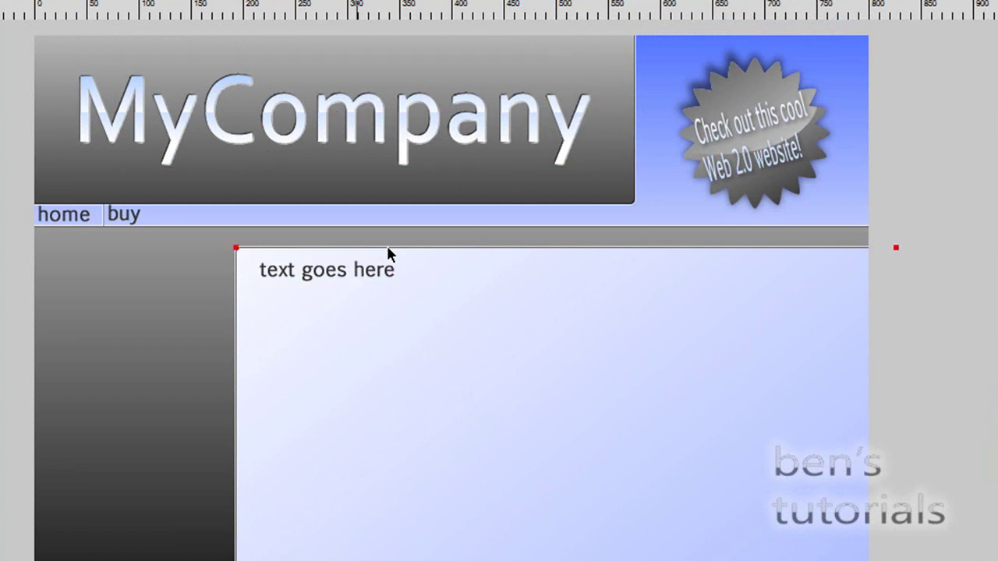
{"action": "left_click", "coordinate": [318, 280]}
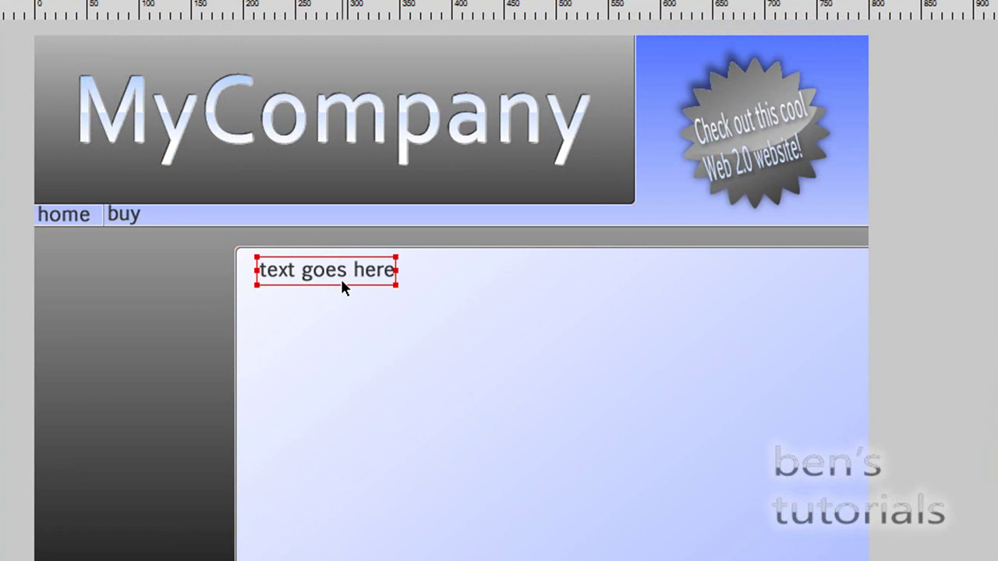
{"action": "left_click", "coordinate": [413, 319]}
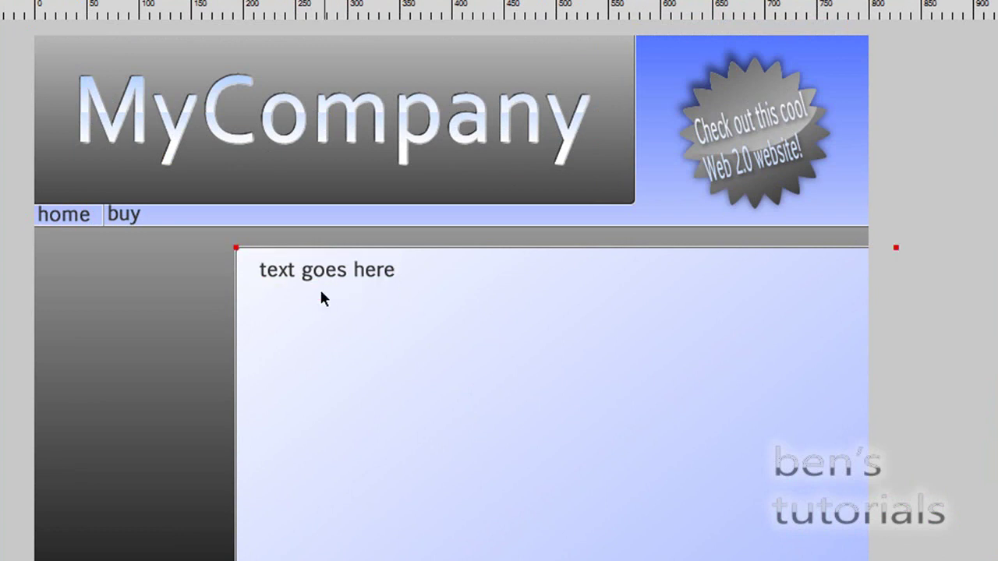
{"action": "left_click", "coordinate": [227, 285]}
{"action": "left_click", "coordinate": [297, 251]}
{"action": "left_click", "coordinate": [236, 238]}
{"action": "left_click", "coordinate": [231, 263]}
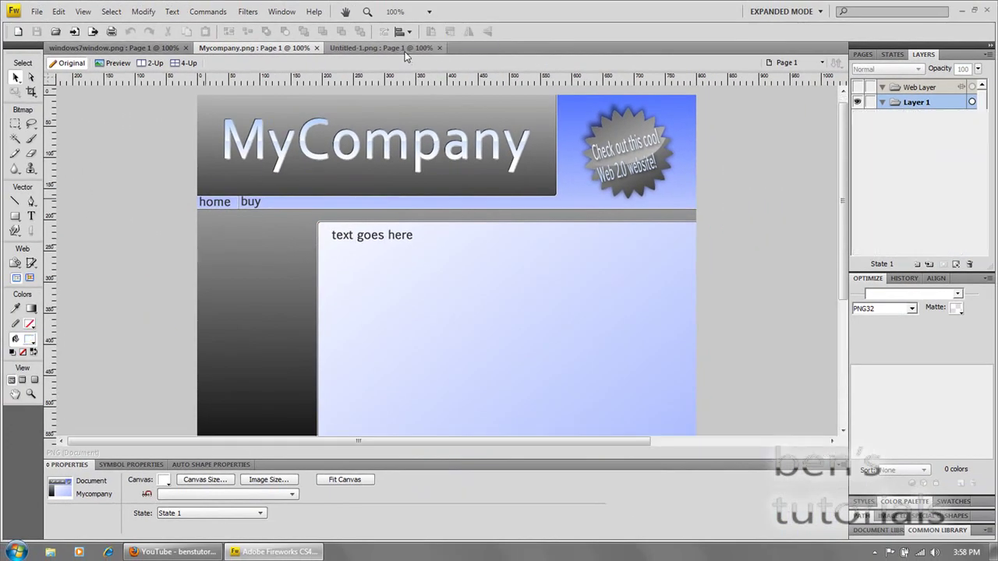
Draw a rectangle about 802 by 232 px on the blank canvas of Untitled-1.png
{"action": "left_click", "coordinate": [403, 50]}
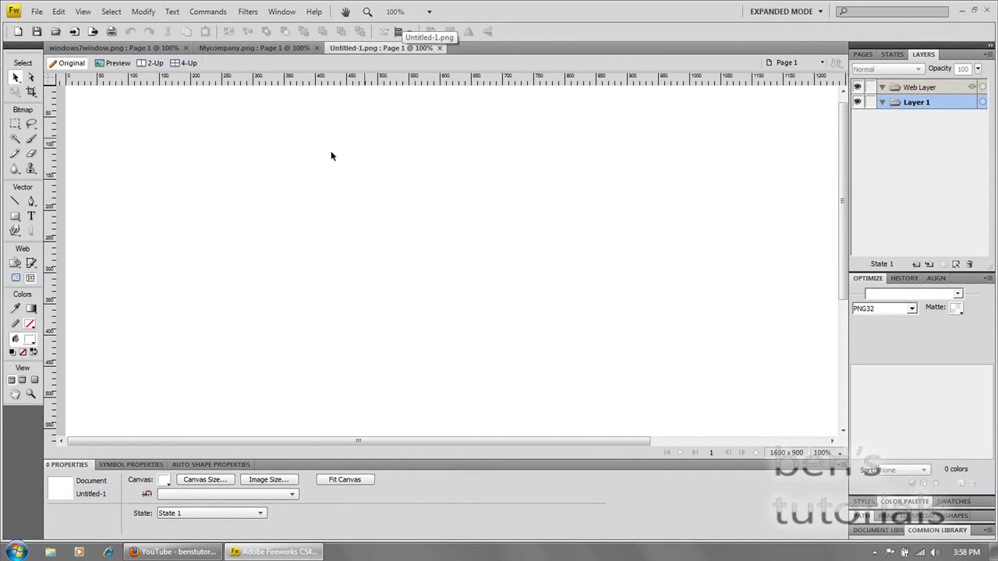
{"action": "scroll", "coordinate": [386, 272], "scroll_direction": "down", "scroll_amount": 5}
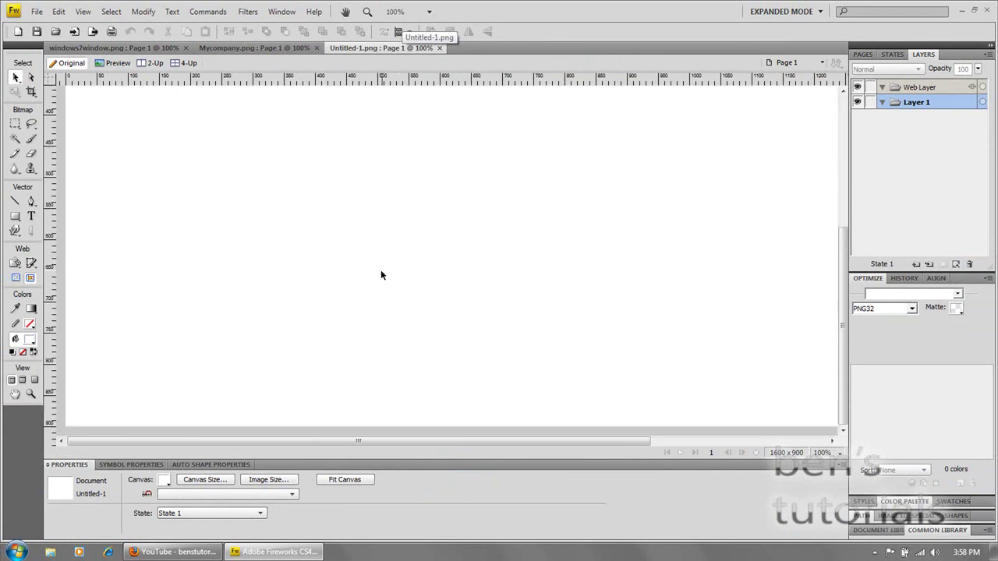
{"action": "scroll", "coordinate": [380, 272], "scroll_direction": "up", "scroll_amount": 5}
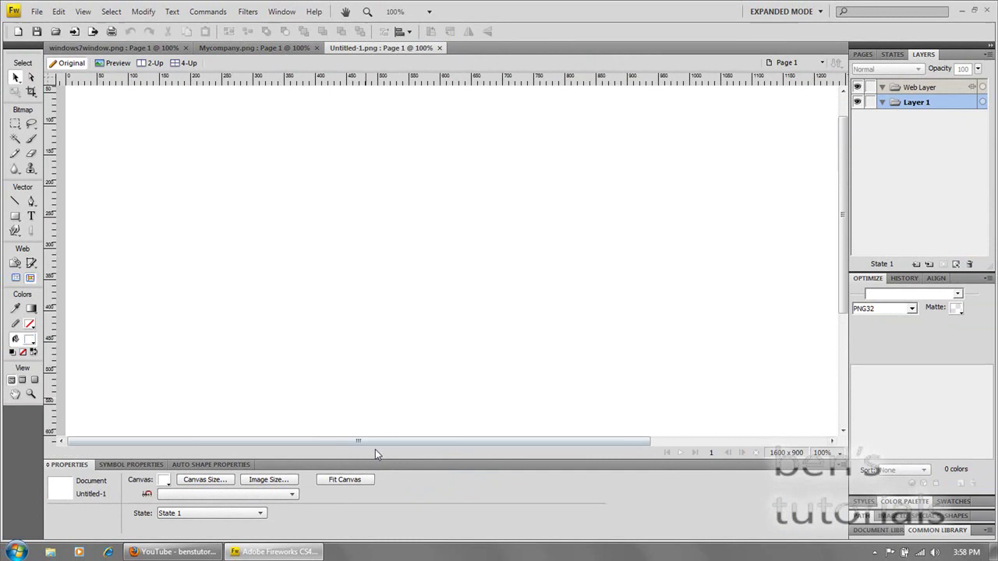
{"action": "left_click_drag", "start_coordinate": [383, 445], "coordinate": [416, 441]}
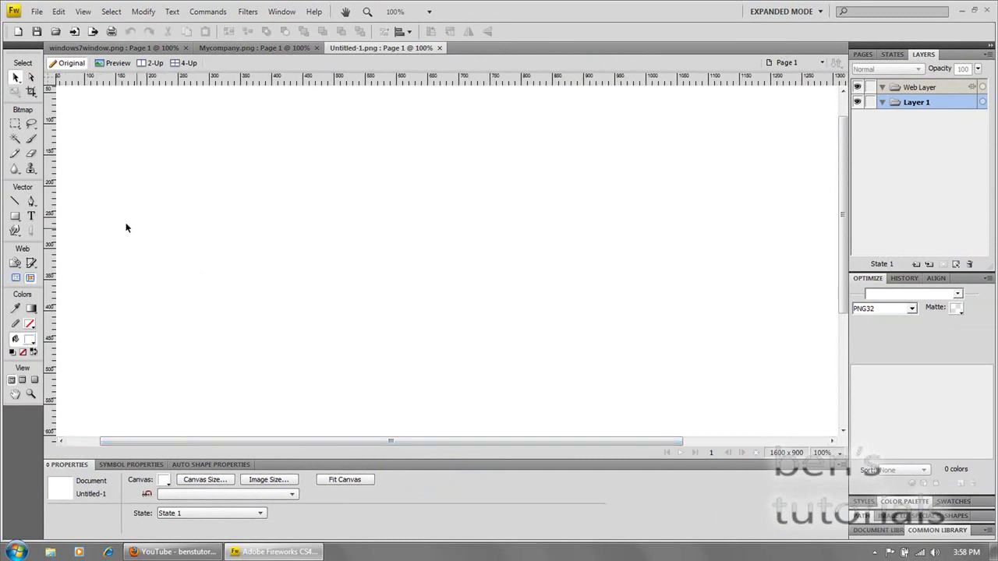
{"action": "left_click", "coordinate": [15, 219]}
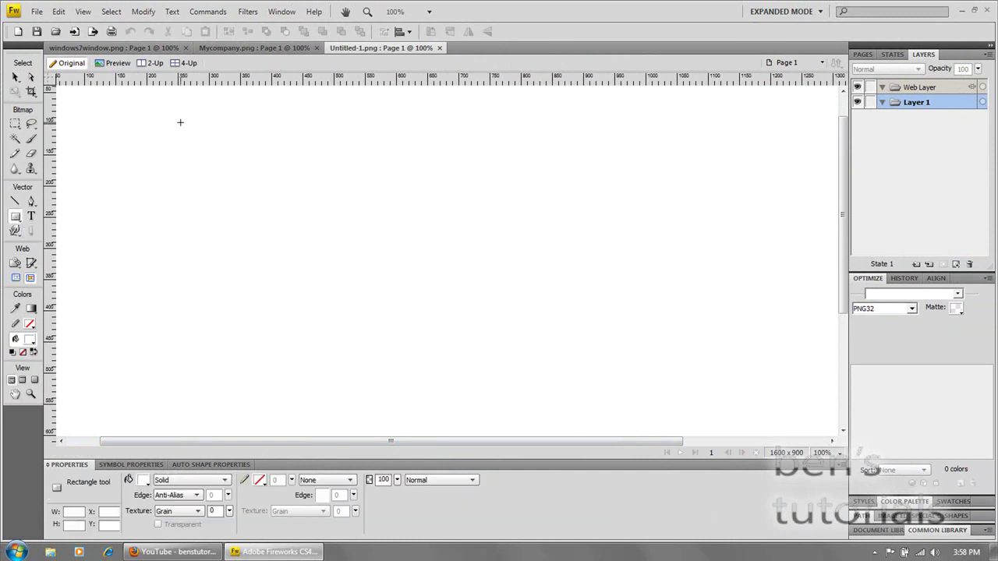
{"action": "left_click_drag", "start_coordinate": [180, 122], "coordinate": [681, 267]}
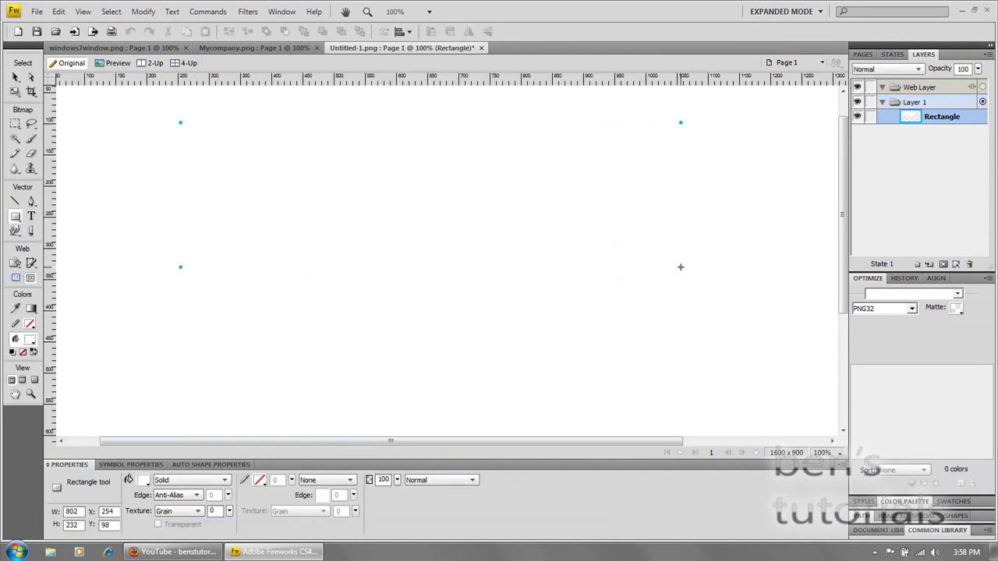
Fill the rectangle with a vertical linear gradient from light gray at its upper edge to dark gray at its lower edge, extending past both edges
{"action": "left_click", "coordinate": [31, 308]}
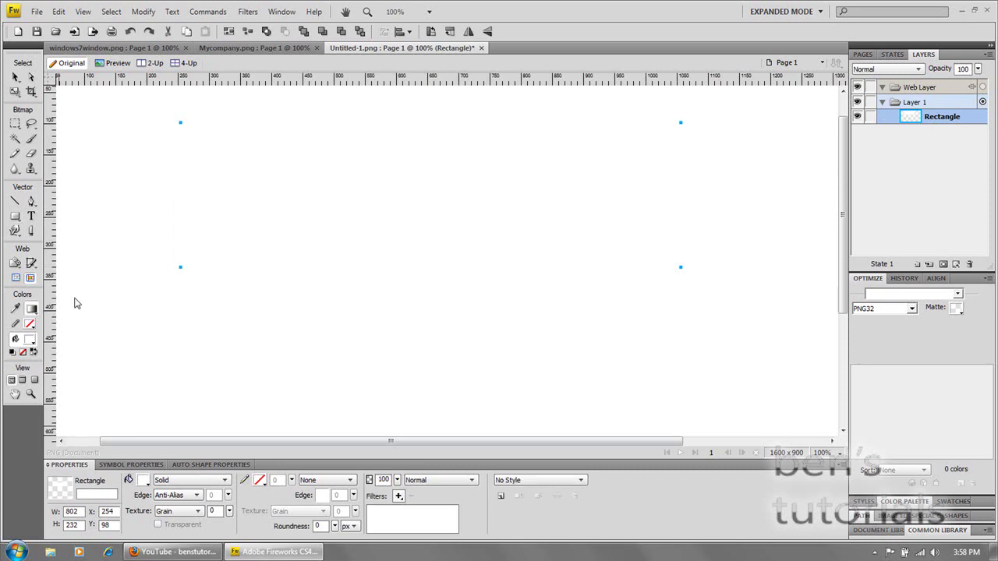
{"action": "left_click_drag", "start_coordinate": [315, 256], "coordinate": [333, 87]}
{"action": "left_click_drag", "start_coordinate": [315, 256], "coordinate": [315, 320]}
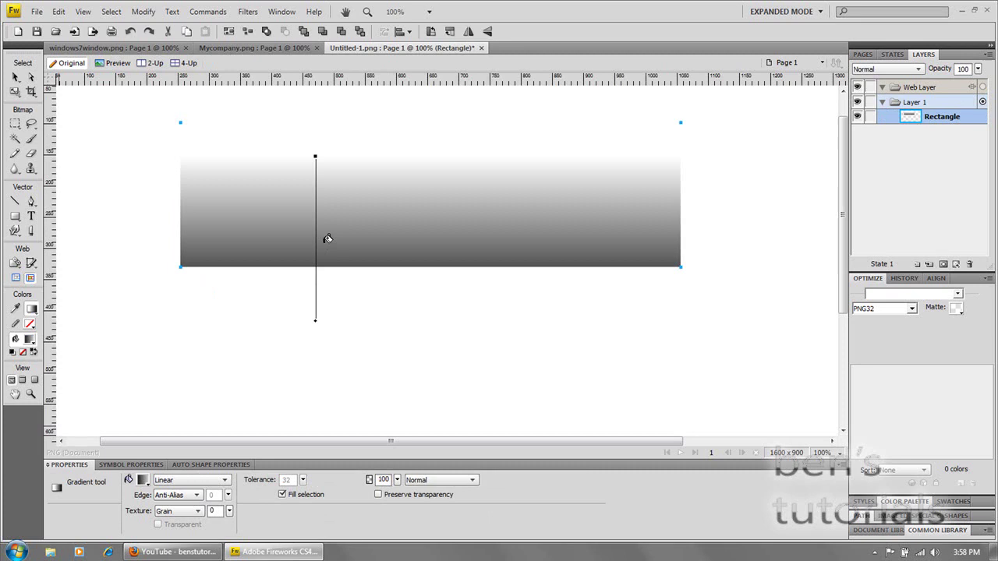
{"action": "left_click_drag", "start_coordinate": [317, 148], "coordinate": [310, 60]}
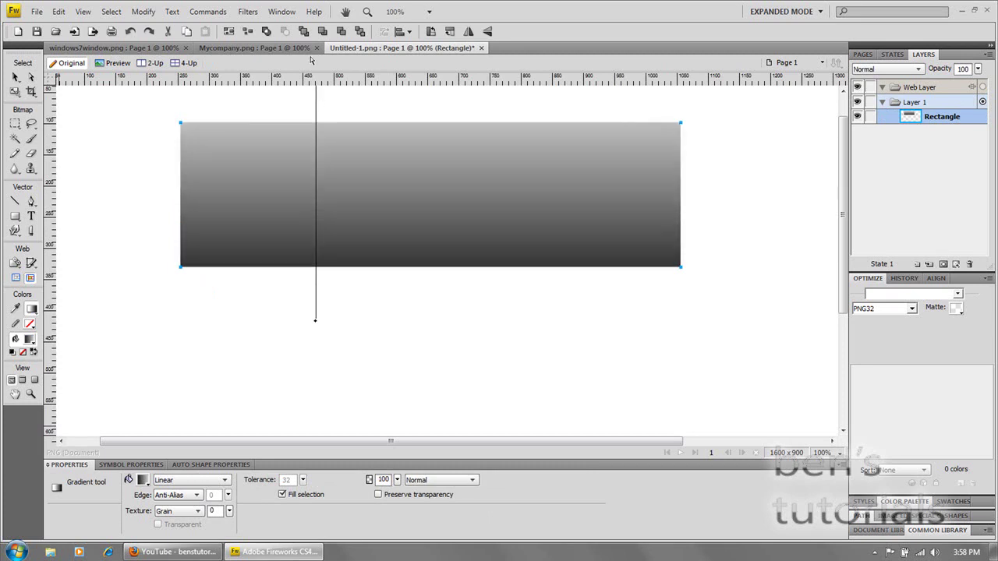
Add a white Glow filter to the gradient rectangle with softness 0, opacity 100% and halo offset 1, and deselect the rectangle
{"action": "left_click", "coordinate": [15, 77]}
{"action": "left_click", "coordinate": [478, 238]}
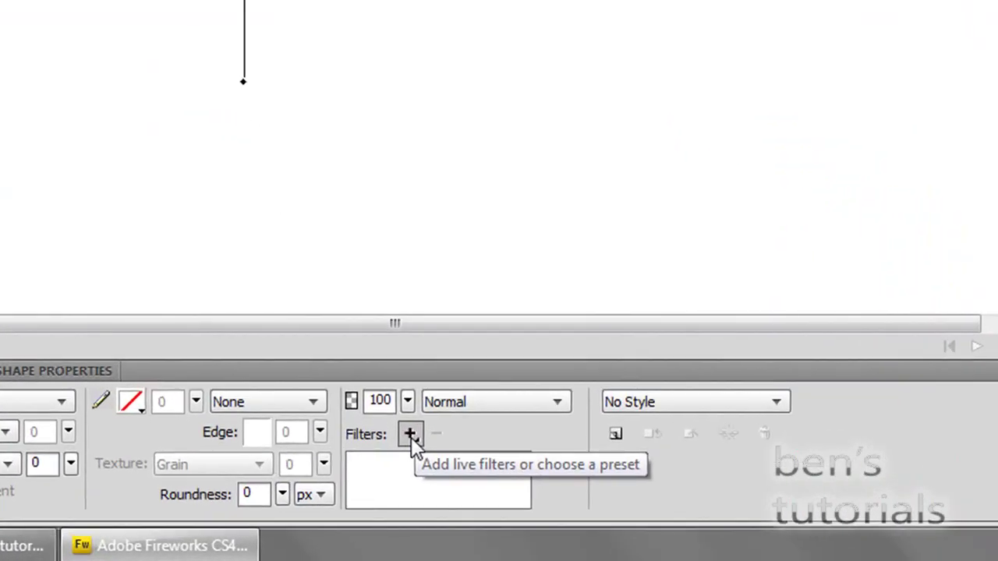
{"action": "left_click", "coordinate": [399, 496]}
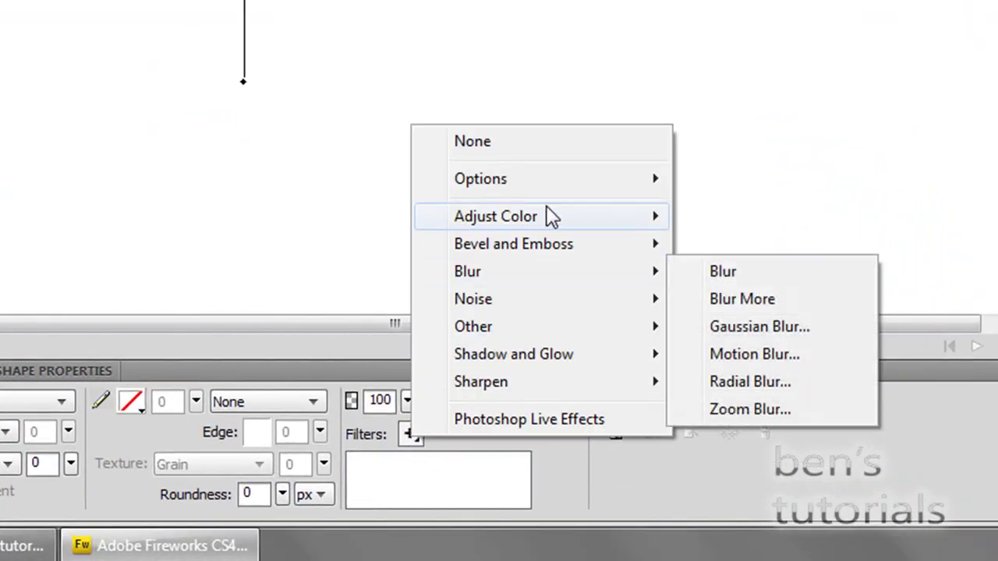
{"action": "mouse_move", "coordinate": [573, 361]}
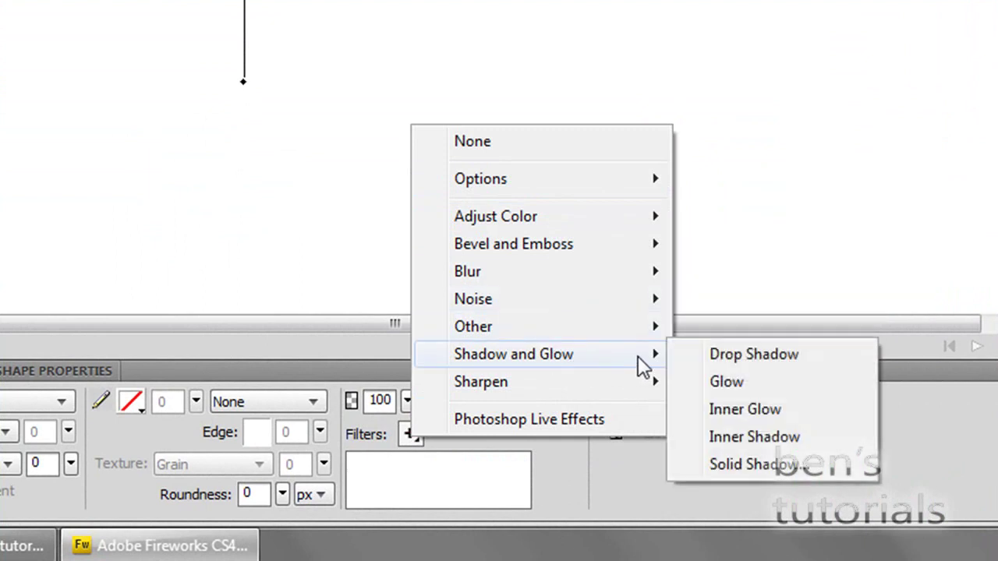
{"action": "left_click", "coordinate": [748, 387]}
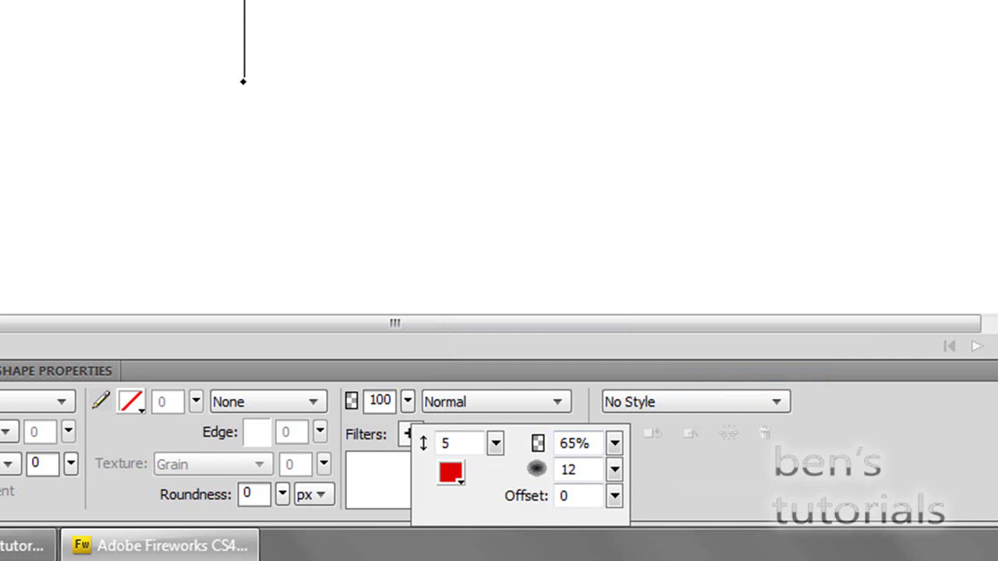
{"action": "left_click", "coordinate": [456, 478]}
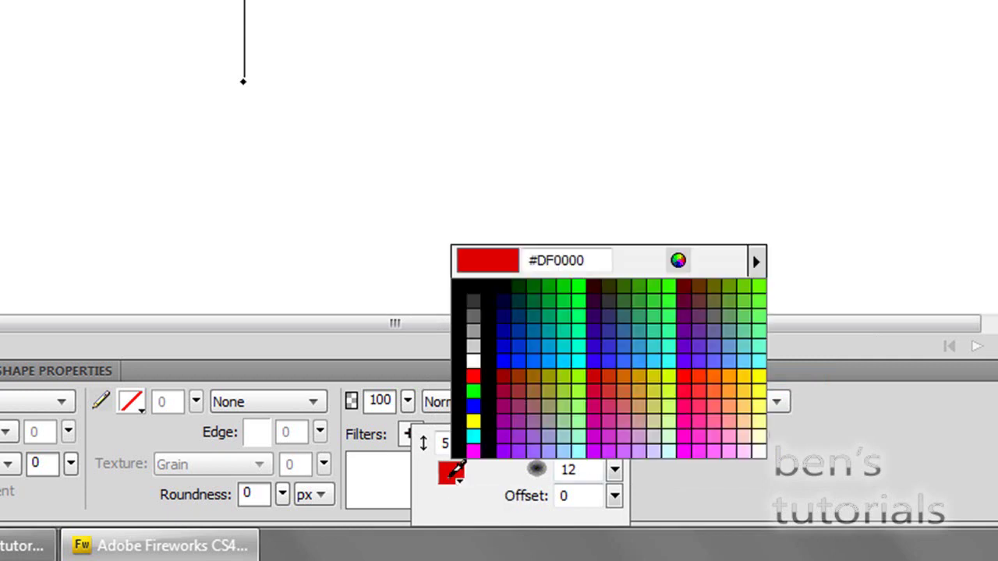
{"action": "left_click", "coordinate": [473, 360]}
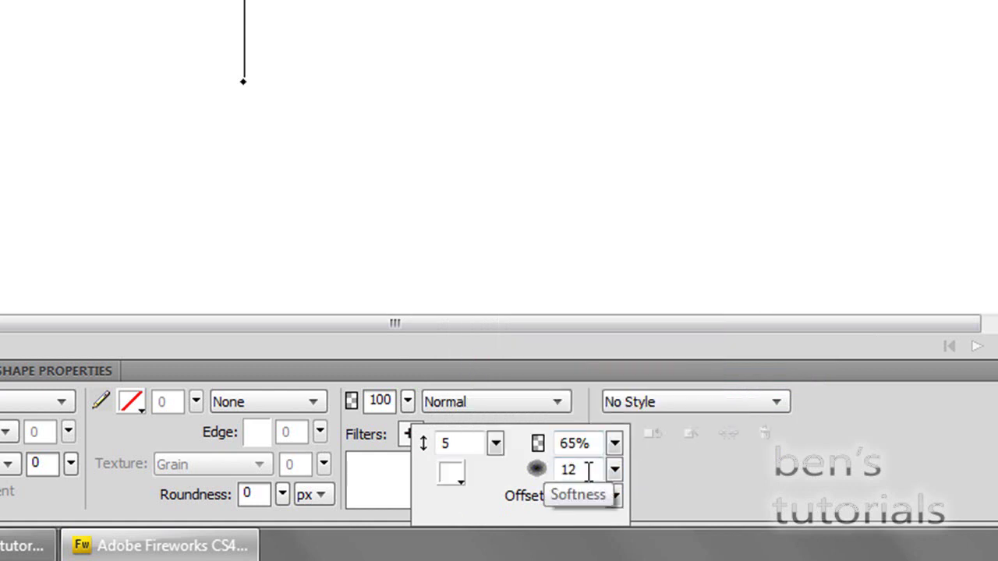
{"action": "left_click_drag", "start_coordinate": [614, 469], "coordinate": [627, 522]}
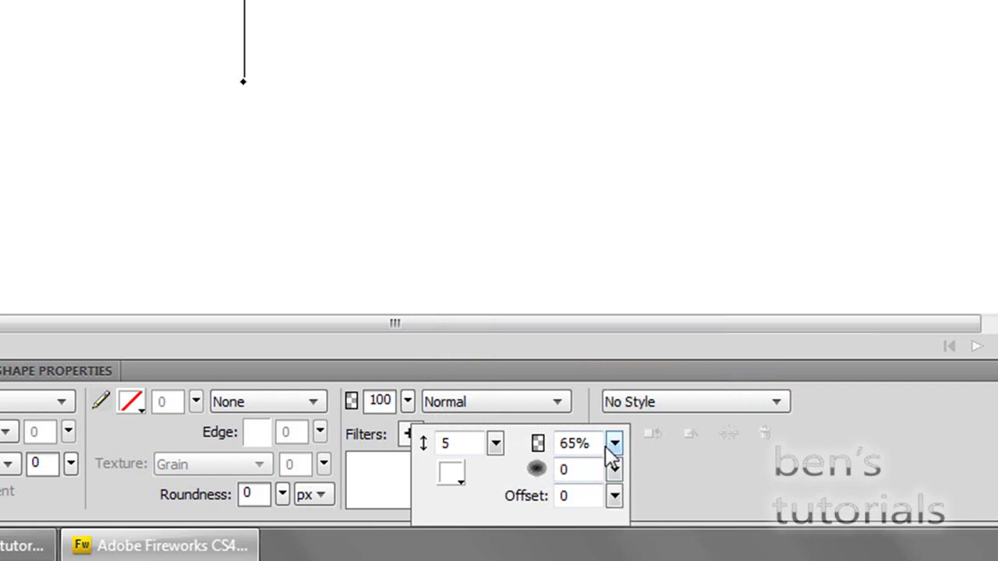
{"action": "left_click_drag", "start_coordinate": [615, 444], "coordinate": [624, 377]}
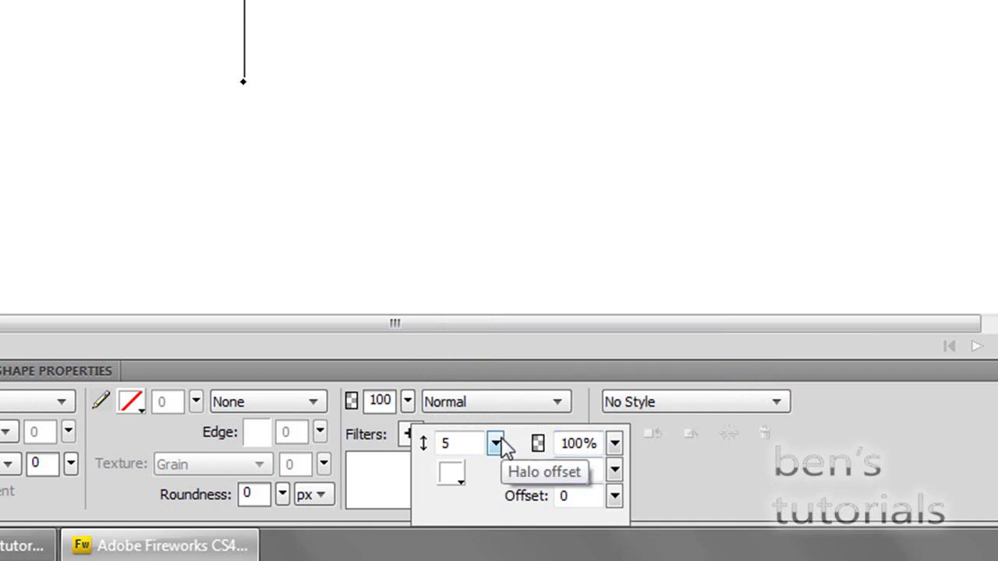
{"action": "left_click_drag", "start_coordinate": [503, 441], "coordinate": [503, 452]}
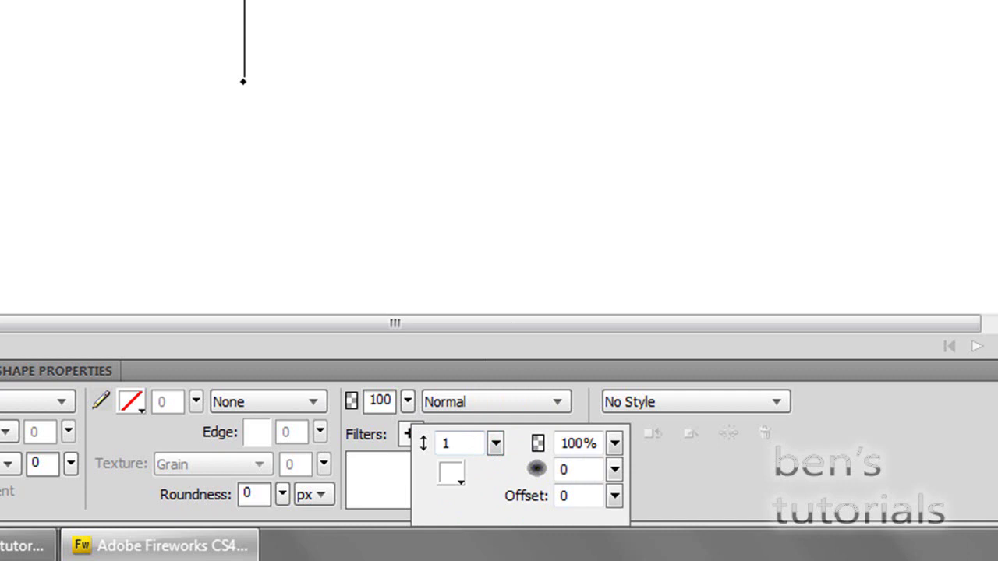
{"action": "left_click", "coordinate": [741, 437]}
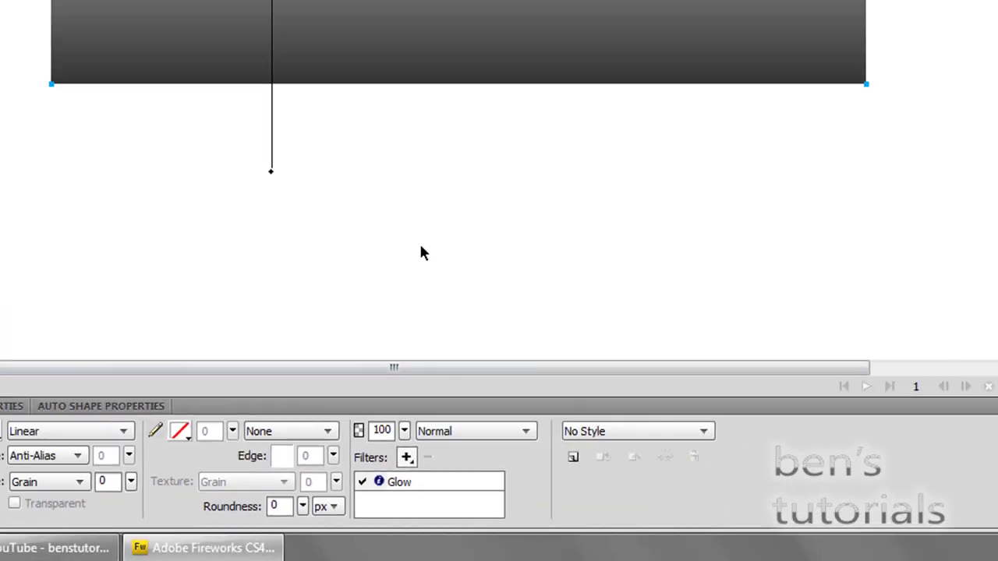
{"action": "left_click", "coordinate": [372, 288]}
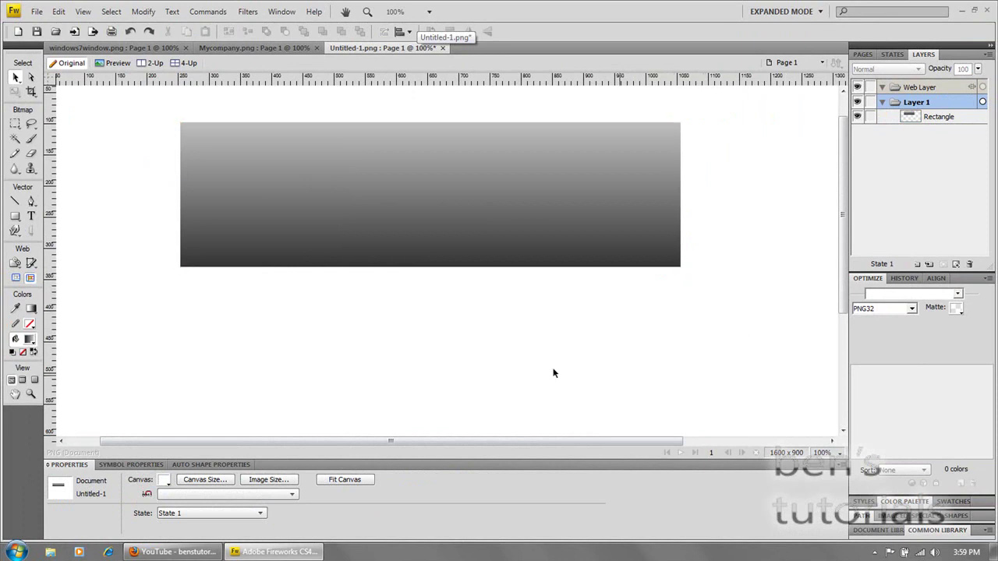
Add a second, black Glow filter to the gradient rectangle with softness 0 and opacity 100%, and reduce its width to a thin line
{"action": "left_click", "coordinate": [360, 206]}
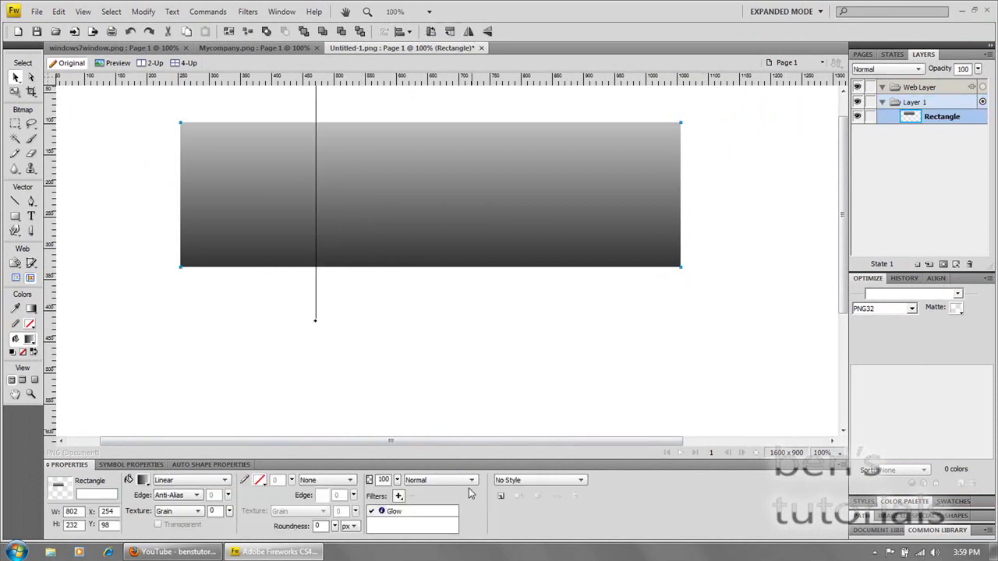
{"action": "left_click", "coordinate": [398, 496]}
{"action": "mouse_move", "coordinate": [472, 457]}
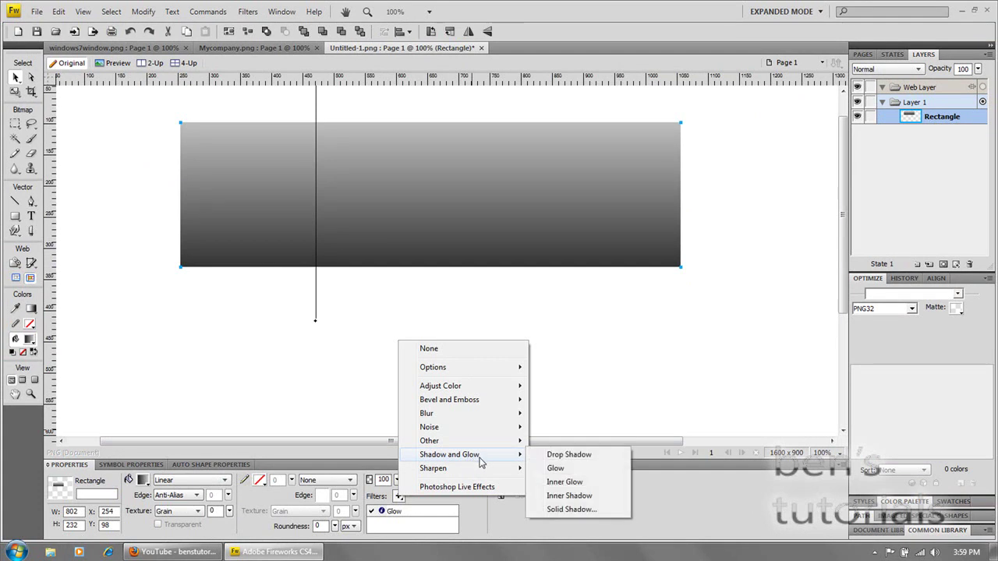
{"action": "left_click", "coordinate": [557, 470]}
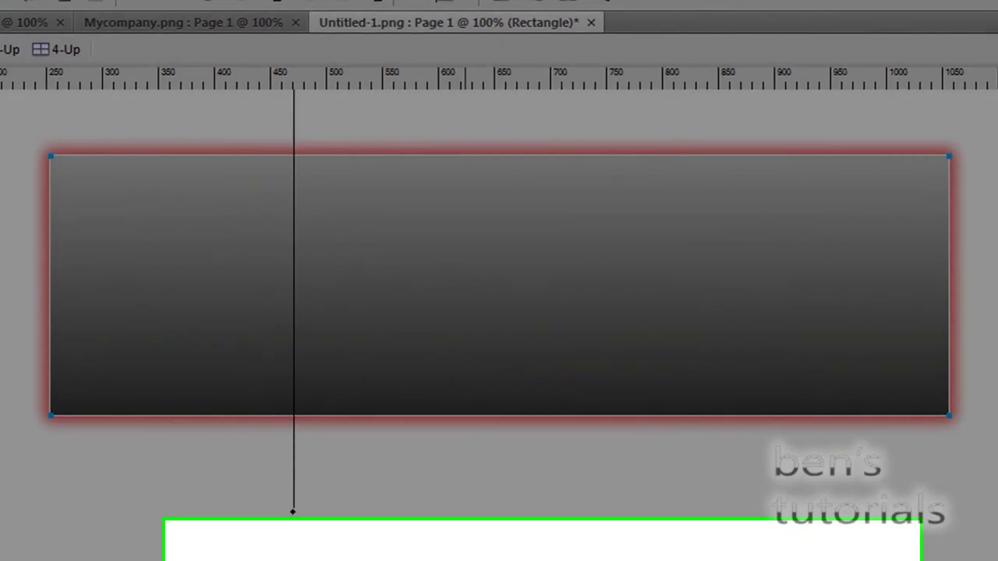
{"action": "left_click", "coordinate": [430, 555]}
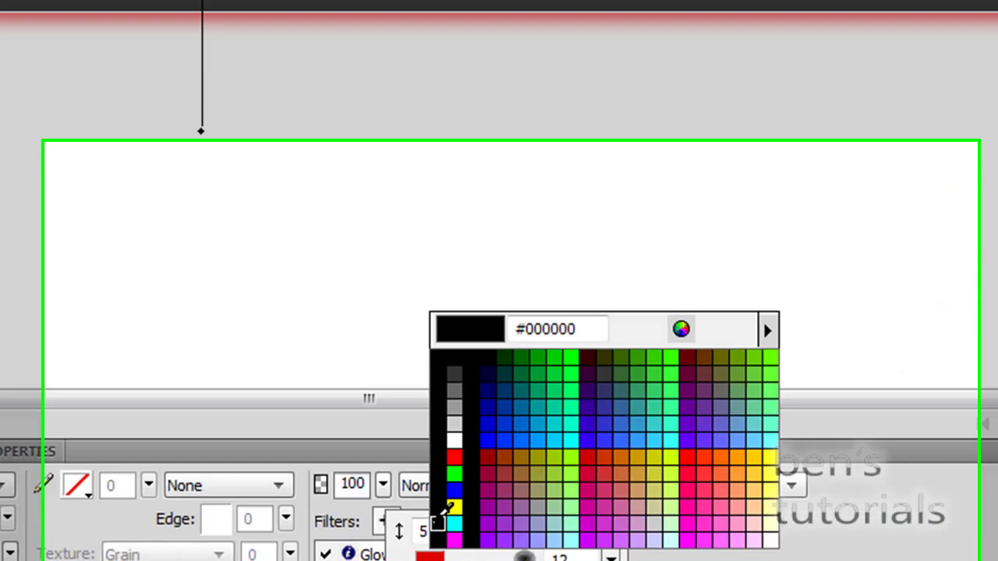
{"action": "left_click", "coordinate": [421, 387]}
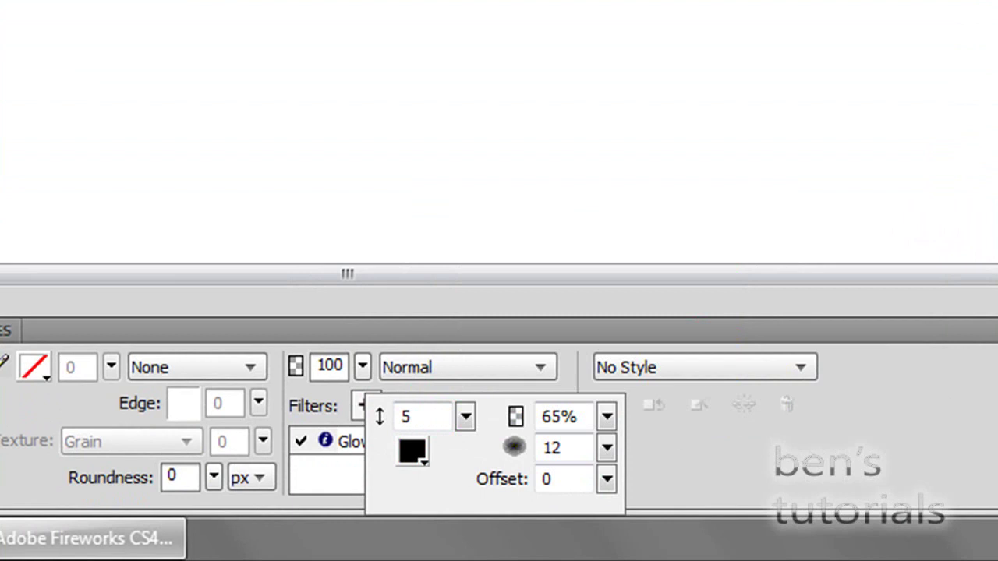
{"action": "left_click_drag", "start_coordinate": [614, 448], "coordinate": [615, 508]}
{"action": "left_click_drag", "start_coordinate": [613, 423], "coordinate": [619, 260]}
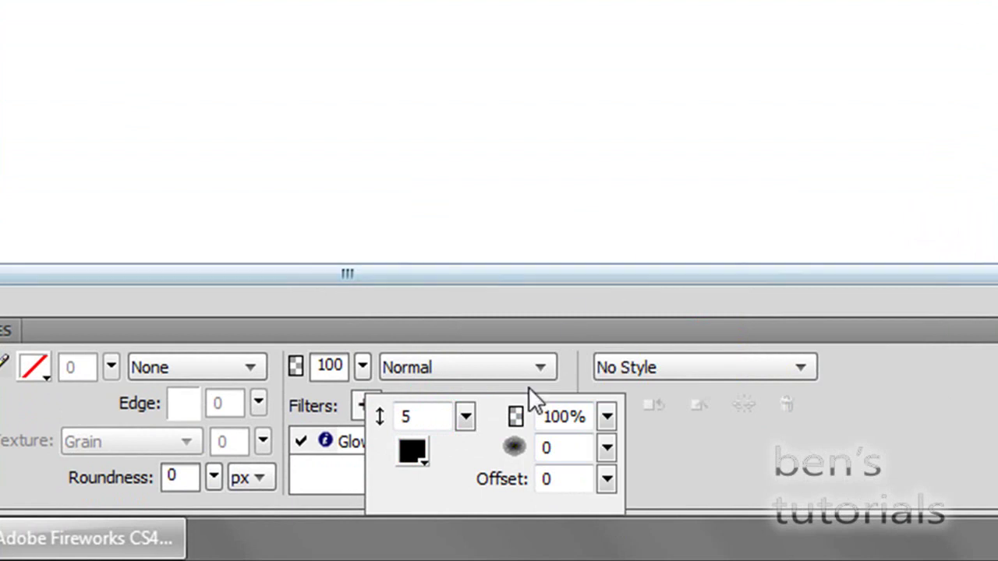
{"action": "left_click_drag", "start_coordinate": [463, 418], "coordinate": [473, 437]}
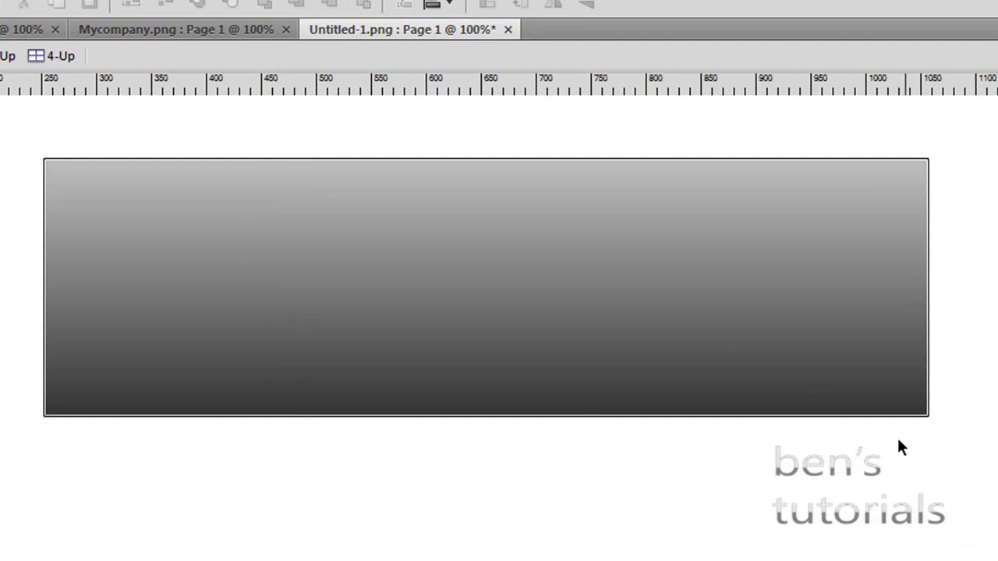
Round the gradient rectangle's corners to 10 px and inspect the rounded lower corner up close
{"action": "left_click", "coordinate": [543, 336]}
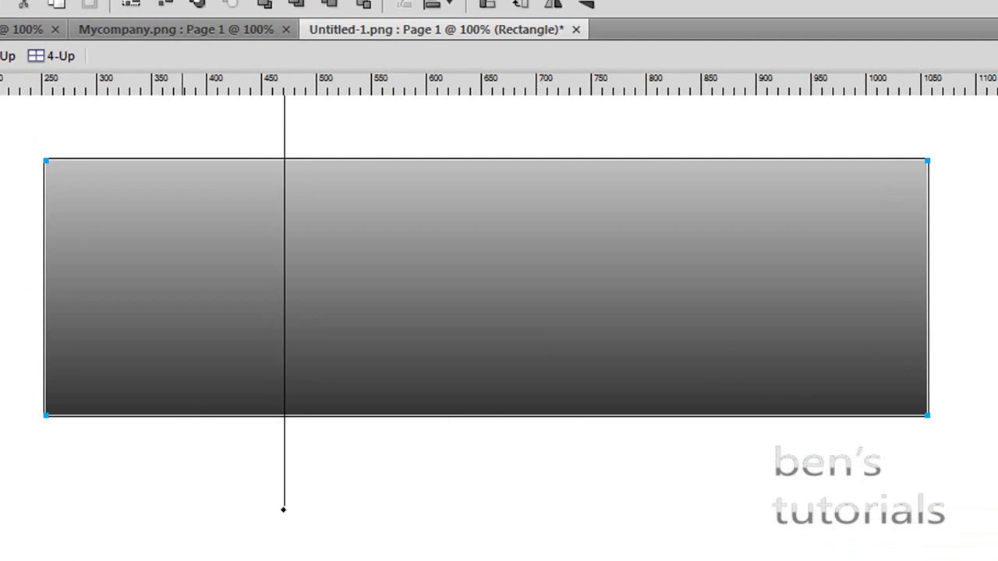
{"action": "left_click", "coordinate": [15, 539]}
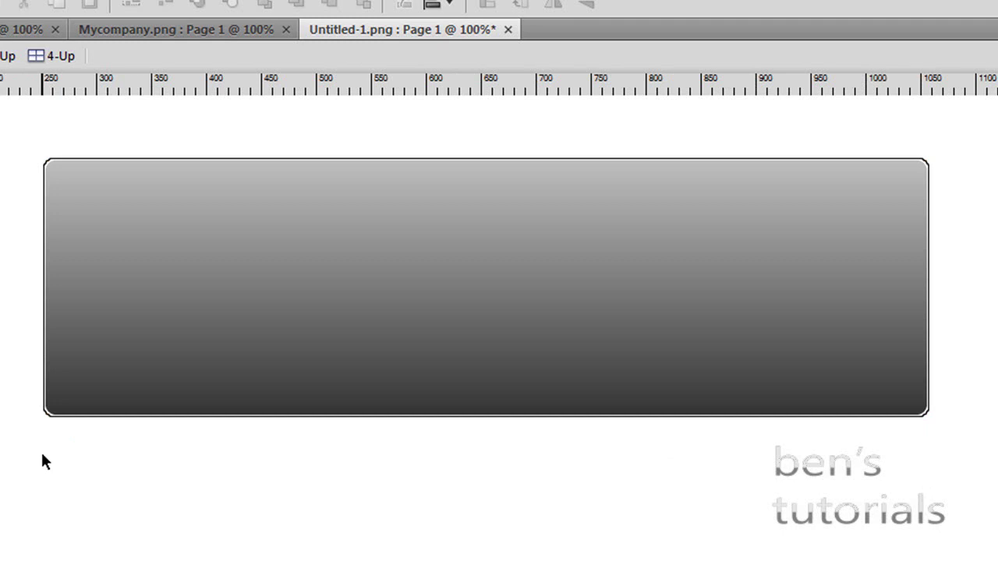
{"action": "key", "text": "ctrl+equal"}
{"action": "scroll", "coordinate": [499, 261], "scroll_direction": "left", "scroll_amount": 8}
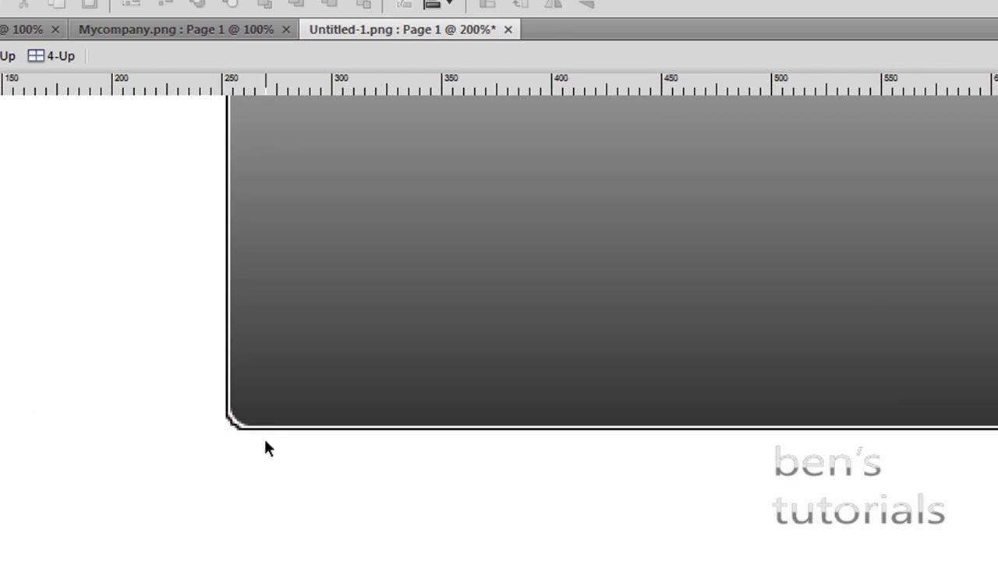
{"action": "key", "text": "ctrl+minus"}
{"action": "key", "text": "ctrl+minus"}
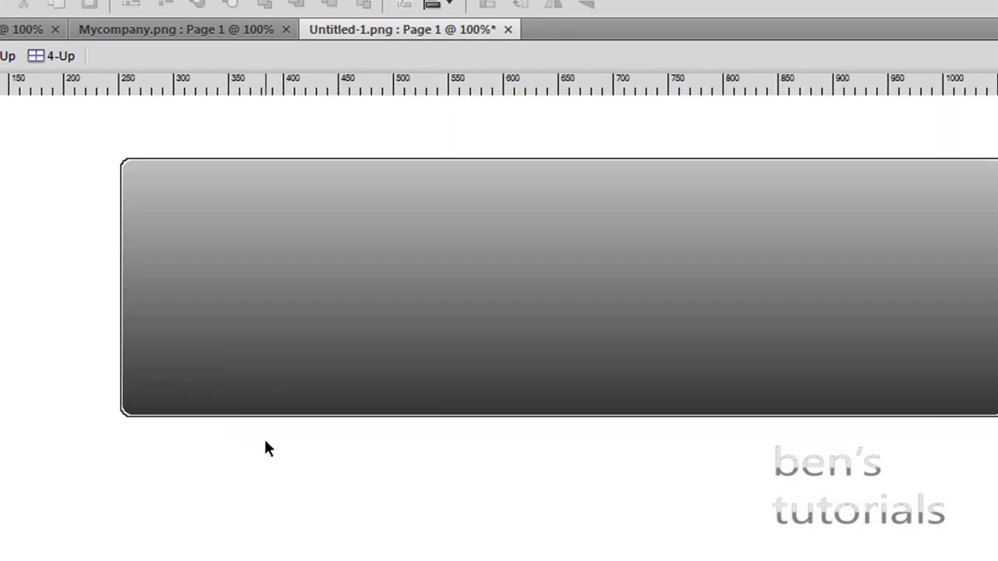
Remove the white and black Glow filters from the rounded gradient rectangle
{"action": "left_click", "coordinate": [305, 222]}
{"action": "left_click", "coordinate": [326, 323]}
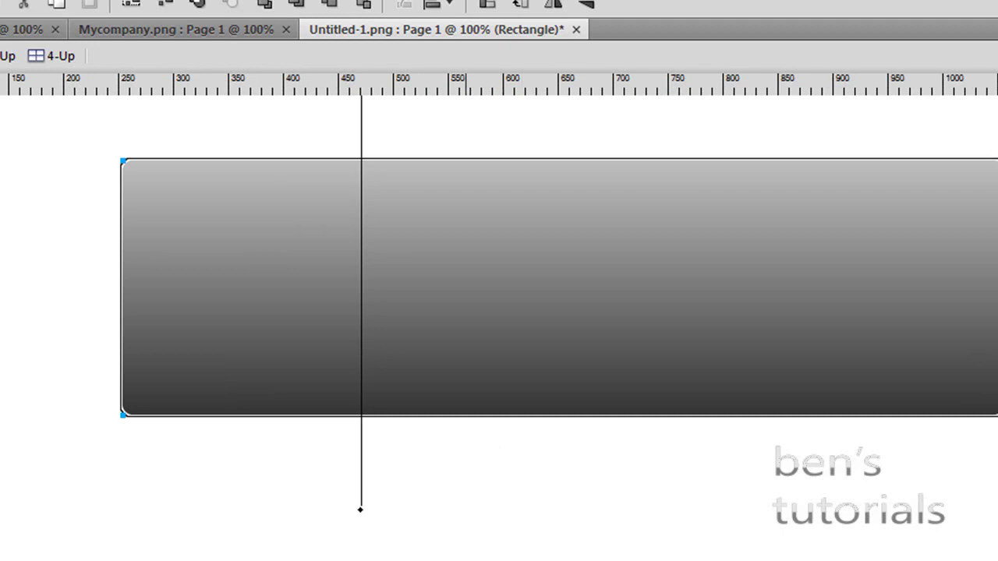
{"action": "left_click", "coordinate": [473, 488]}
{"action": "left_click", "coordinate": [463, 508]}
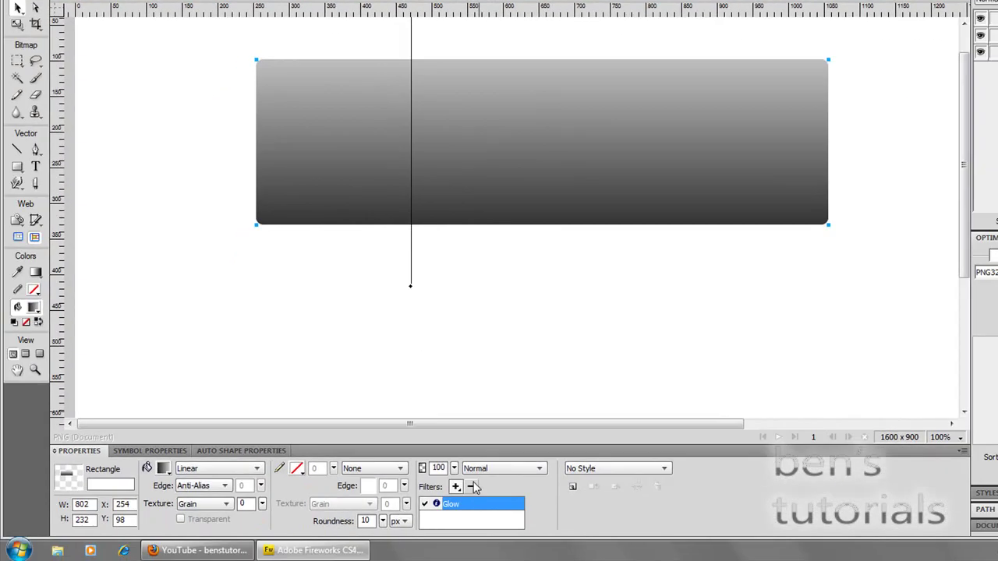
{"action": "left_click", "coordinate": [475, 486]}
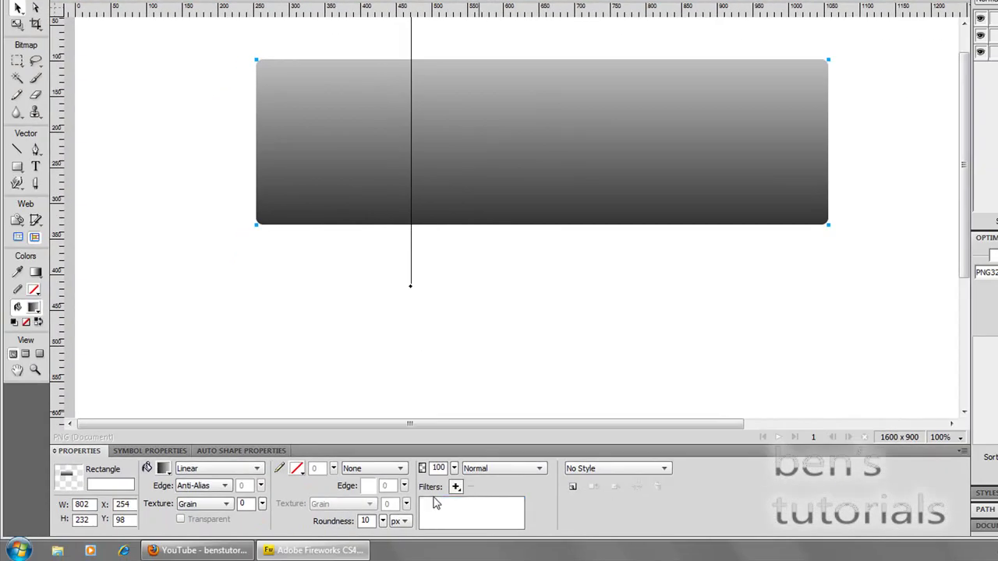
Give the gradient rectangle a white 1-Pixel Soft stroke and clone it in place
{"action": "left_click", "coordinate": [297, 469]}
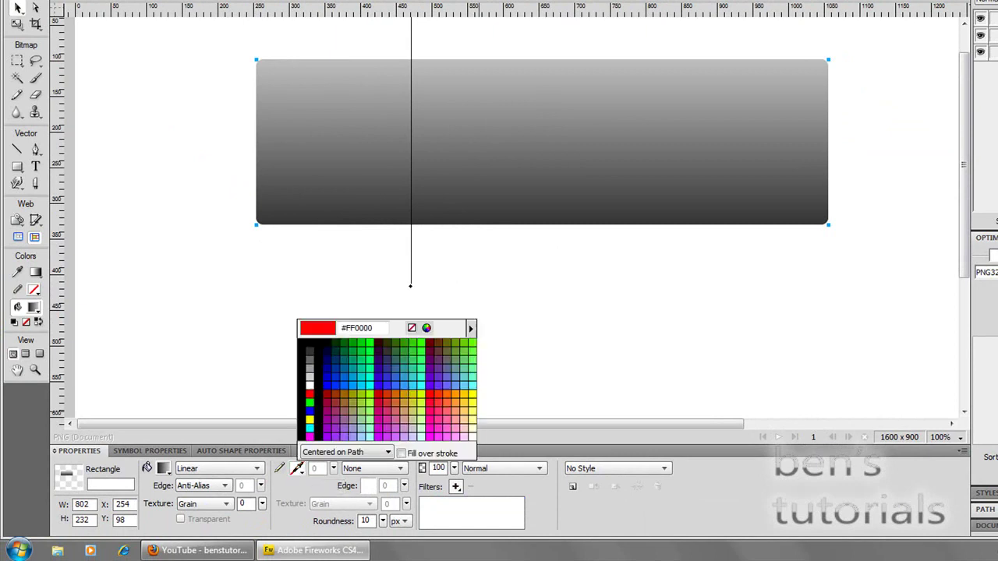
{"action": "left_click", "coordinate": [310, 384]}
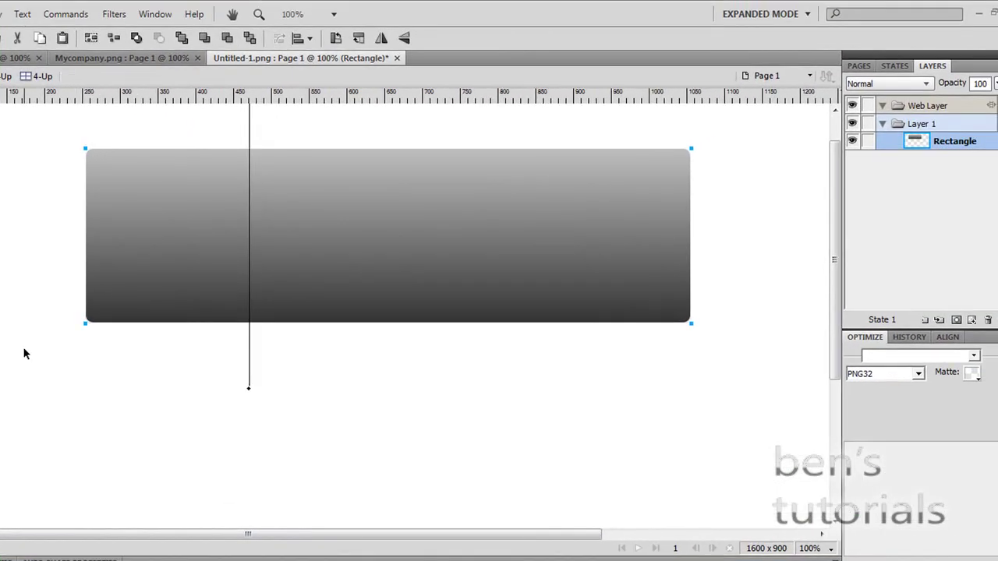
{"action": "key", "text": "ctrl+shift+d"}
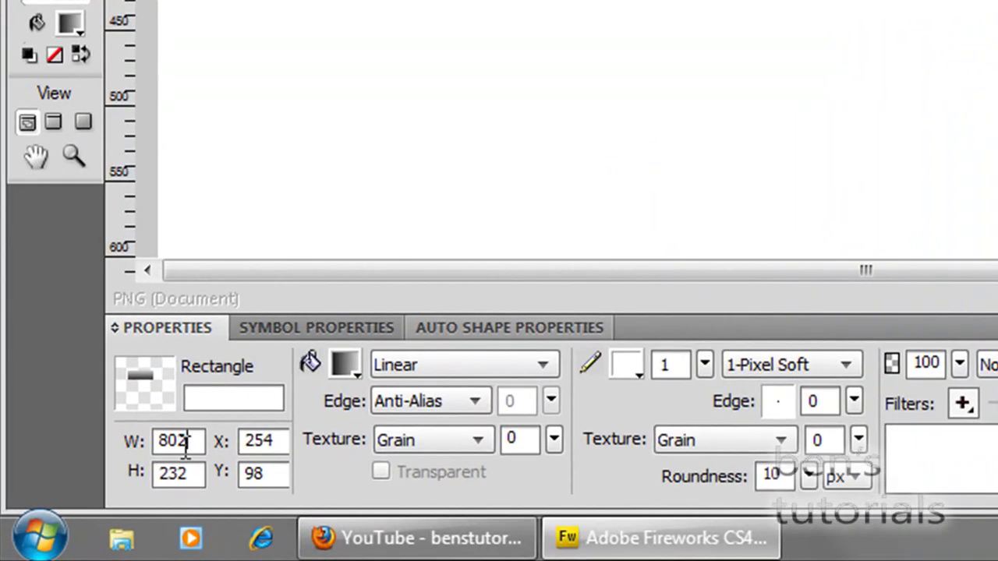
Resize the cloned rectangle to a width of 804 px and a height of 234 px
{"action": "left_click_drag", "start_coordinate": [188, 442], "coordinate": [178, 442]}
{"action": "type", "text": "4"}
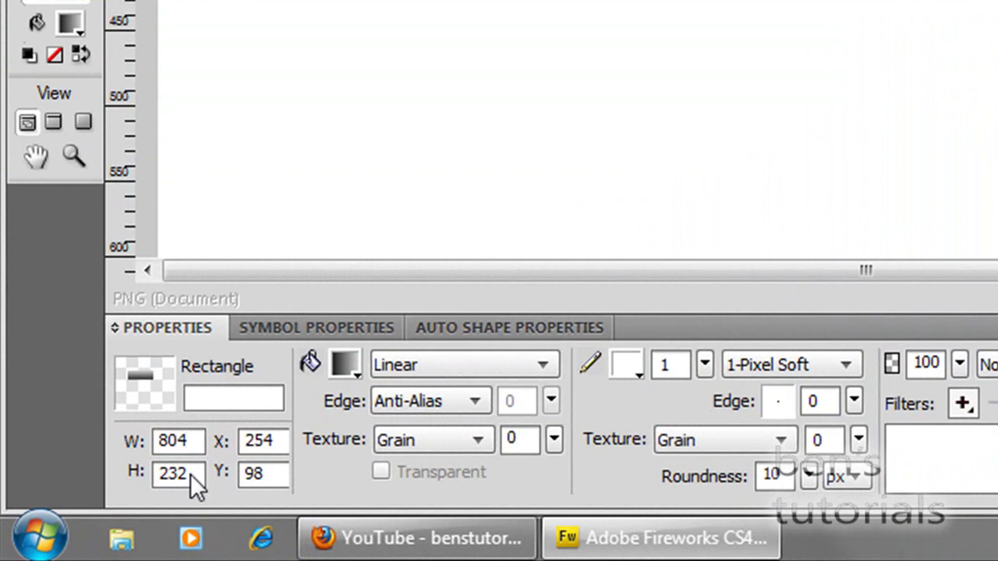
{"action": "key", "text": "alt+space"}
{"action": "key", "text": "Escape"}
{"action": "double_click", "coordinate": [194, 475]}
{"action": "key", "text": "alt+space"}
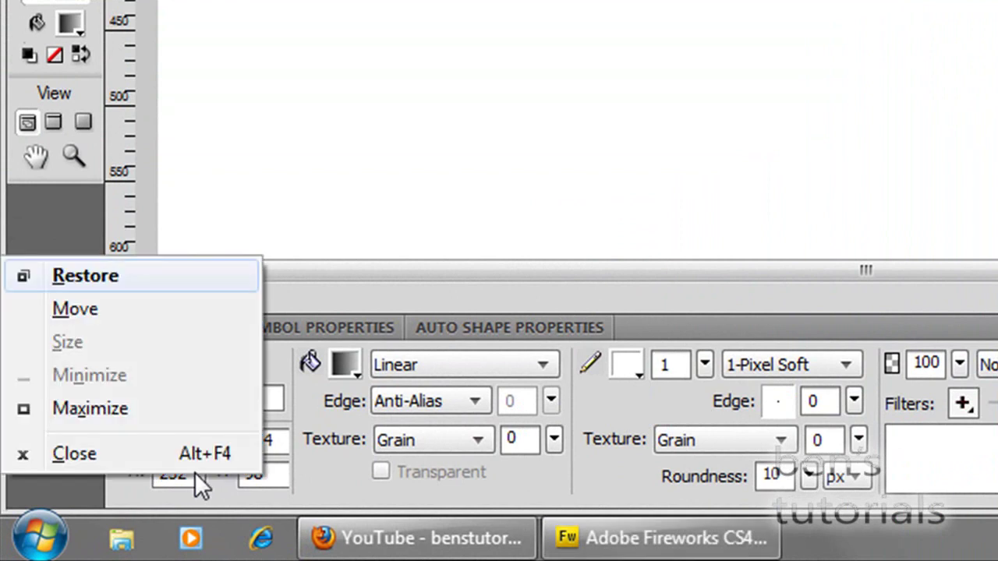
{"action": "key", "text": "Escape"}
{"action": "double_click", "coordinate": [189, 478]}
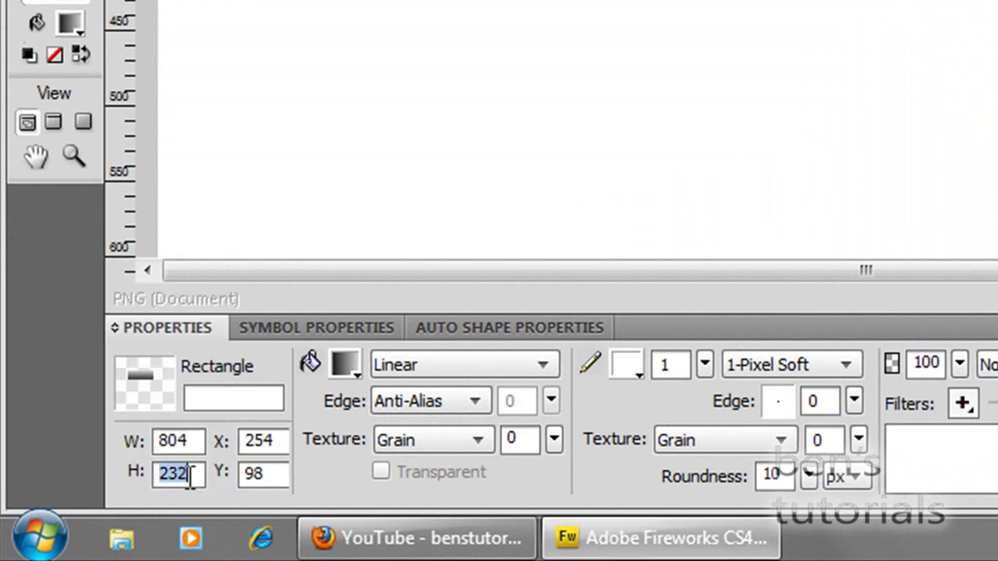
{"action": "type", "text": "234"}
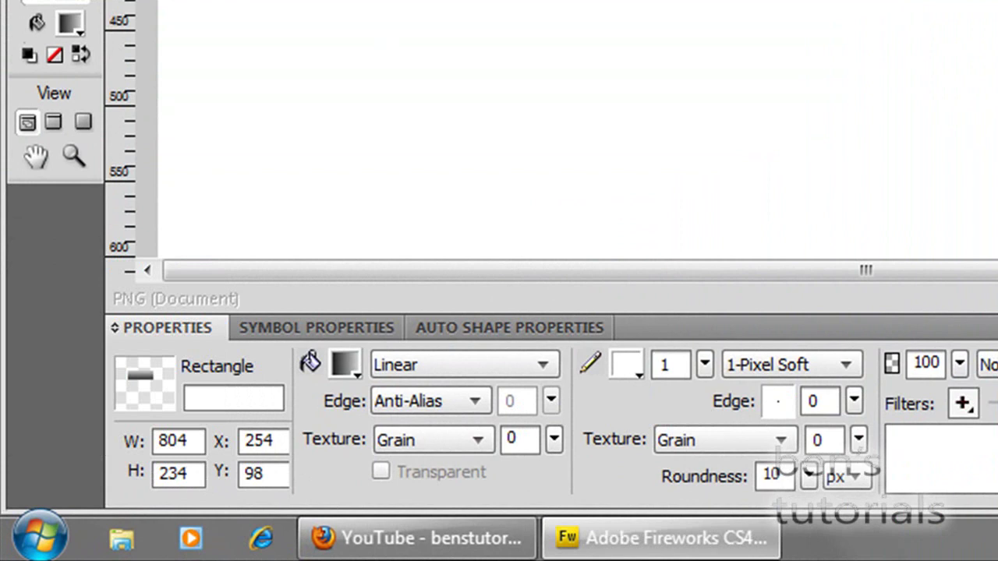
Position the cloned rectangle at X 253 and Y 97, and deselect it
{"action": "left_click", "coordinate": [273, 441]}
{"action": "key", "text": "BackSpace"}
{"action": "type", "text": "3"}
{"action": "key", "text": "ctrl+d"}
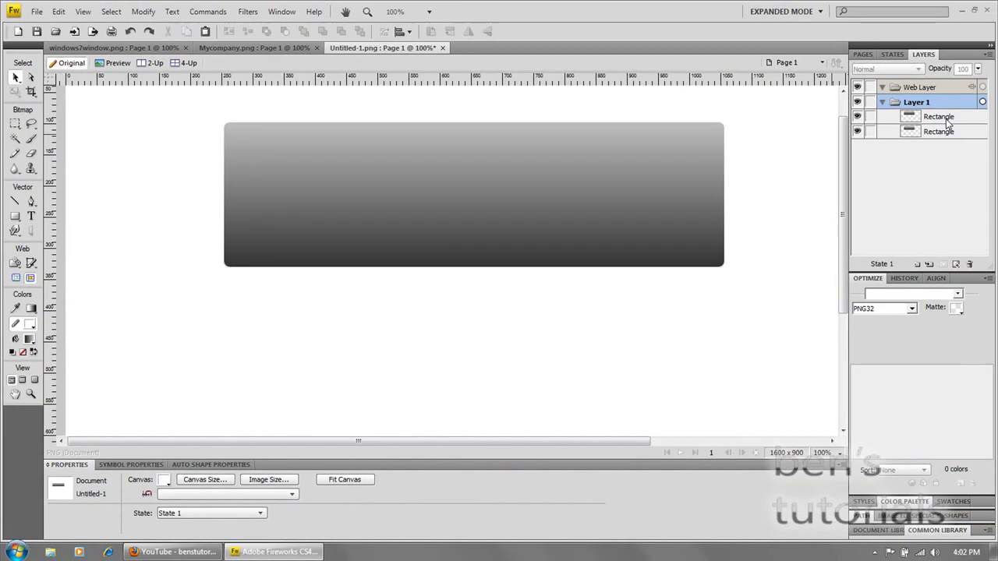
Remove the fill of the larger 804 by 234 px rectangle and set its stroke color to black
{"action": "left_click", "coordinate": [941, 116]}
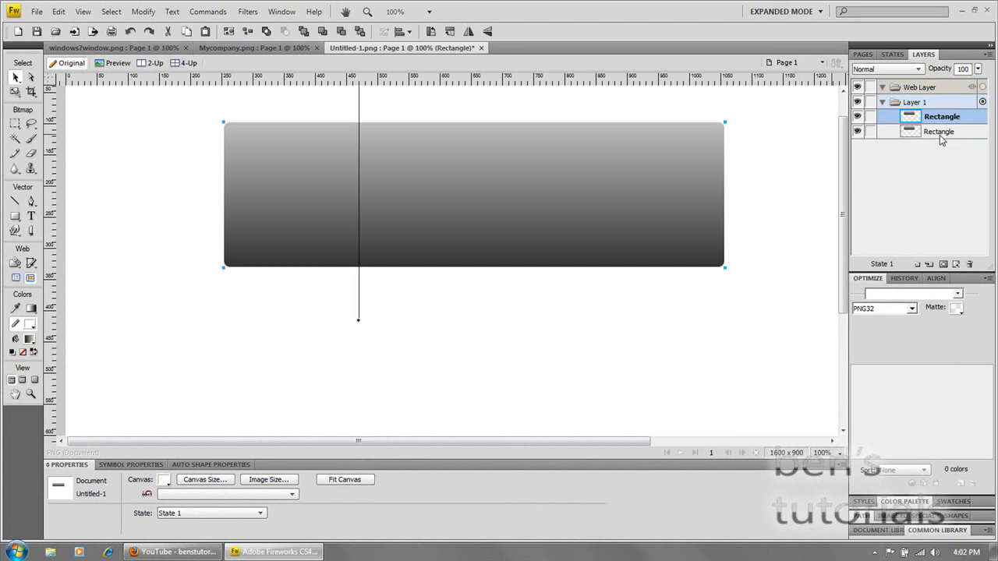
{"action": "left_click", "coordinate": [940, 131]}
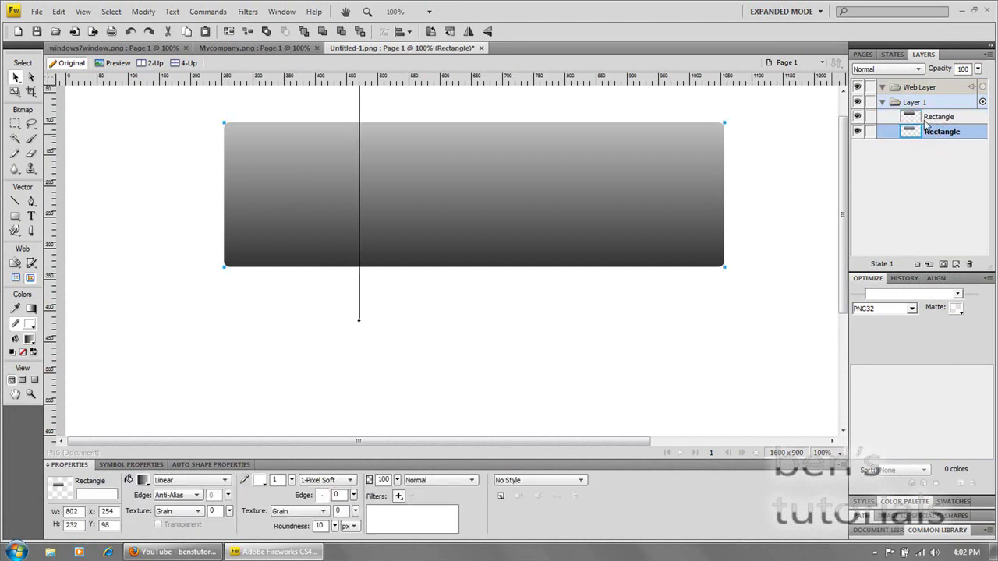
{"action": "left_click", "coordinate": [943, 120]}
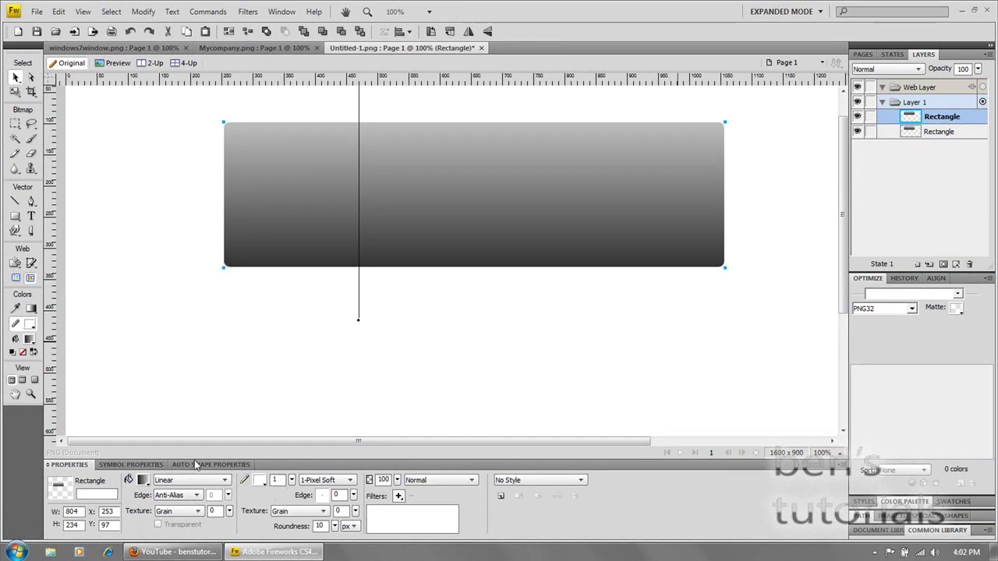
{"action": "left_click", "coordinate": [172, 481]}
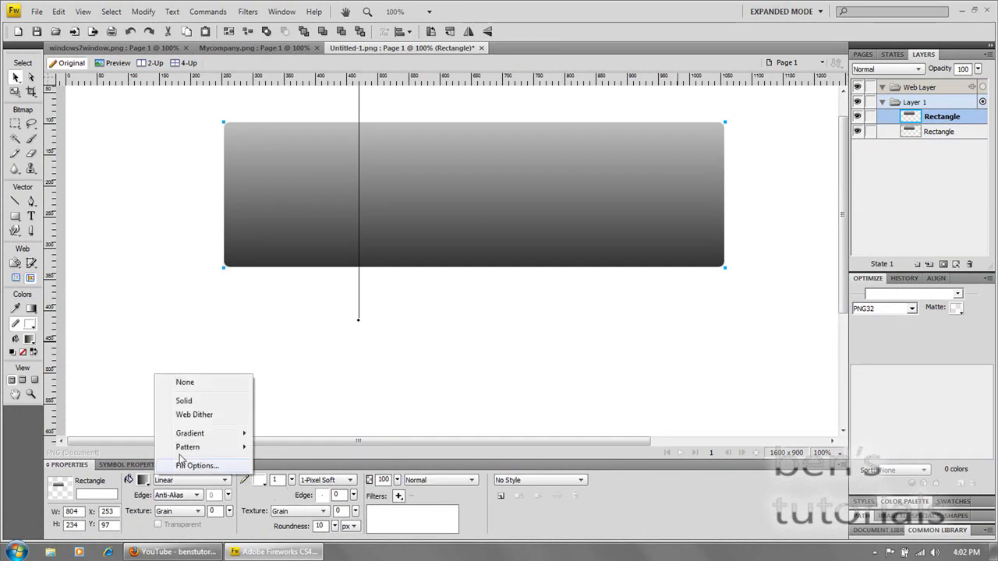
{"action": "left_click", "coordinate": [205, 384]}
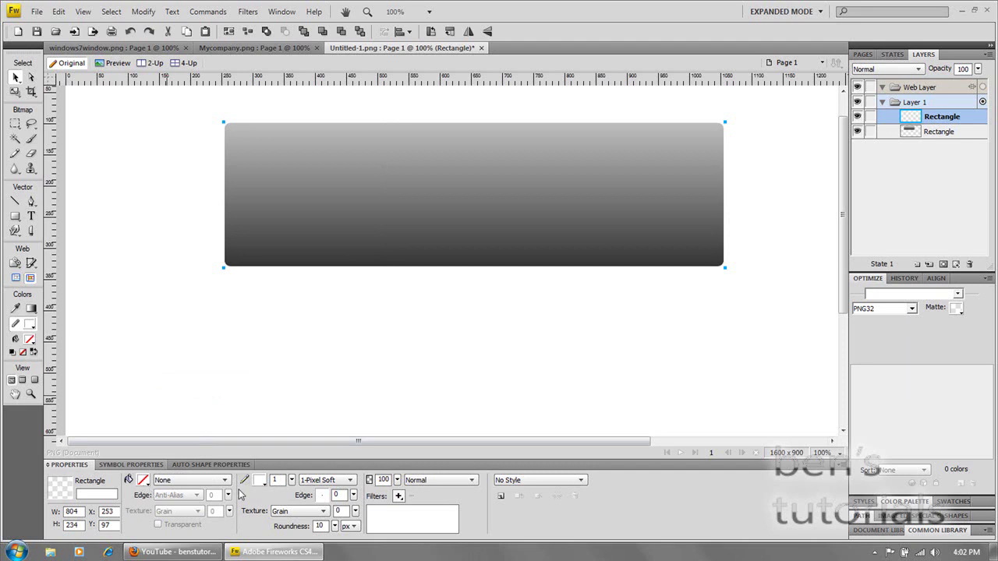
{"action": "left_click", "coordinate": [261, 482]}
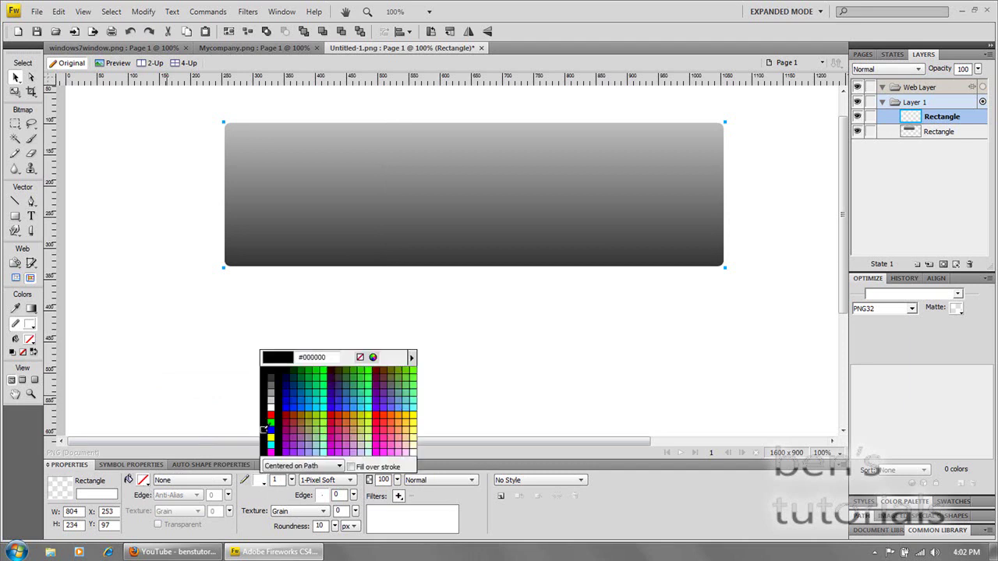
{"action": "left_click", "coordinate": [264, 428]}
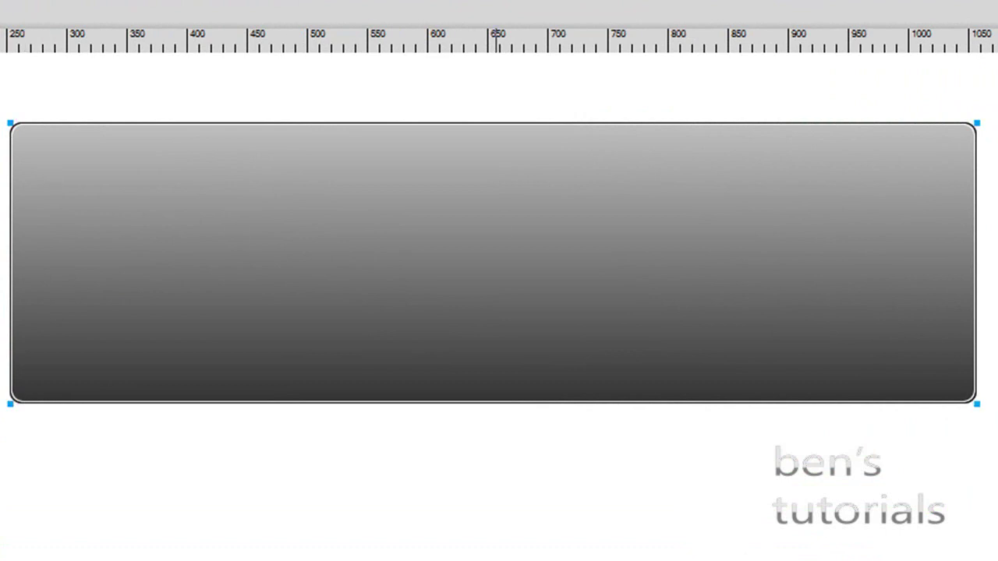
Try moving the black outline below the gradient rectangle, undo the move, and inspect the double border's corner
{"action": "left_click", "coordinate": [879, 146]}
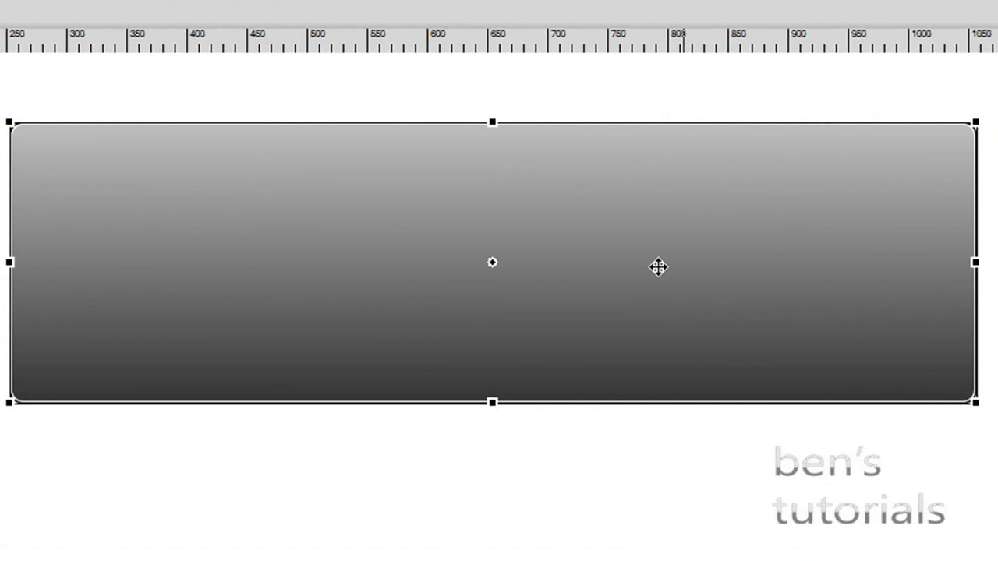
{"action": "left_click_drag", "start_coordinate": [658, 268], "coordinate": [457, 560]}
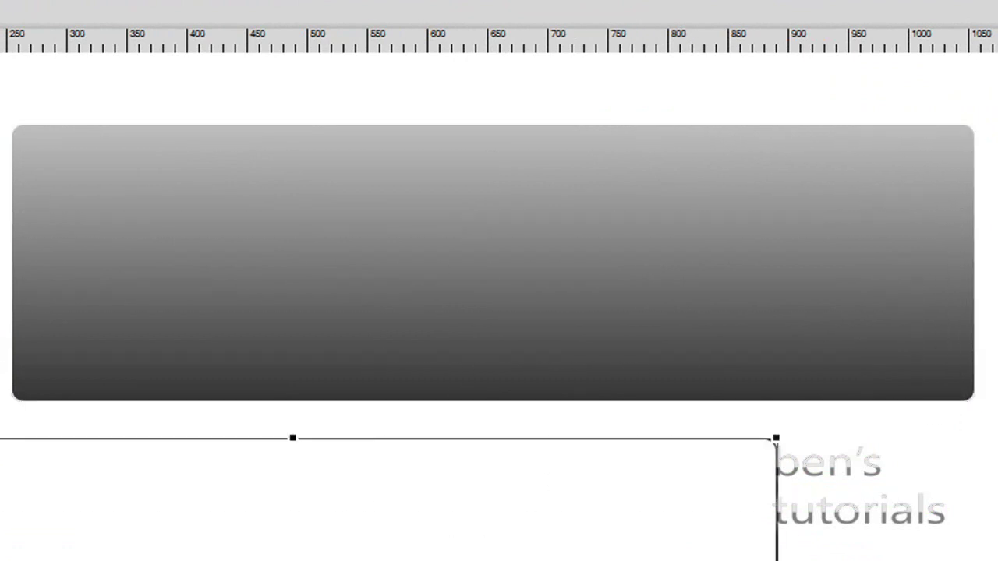
{"action": "left_click", "coordinate": [43, 259]}
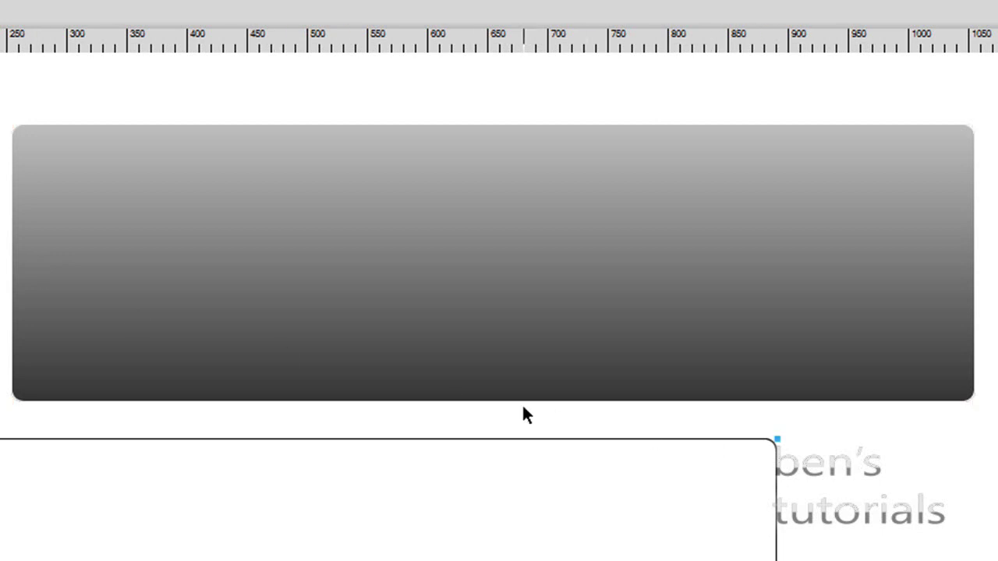
{"action": "key", "text": "ctrl+y"}
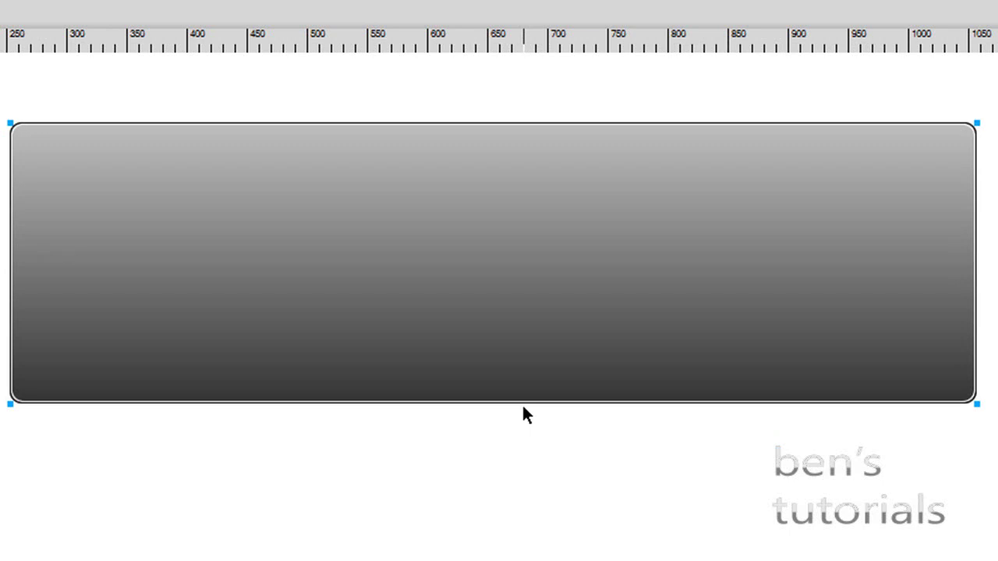
{"action": "left_click", "coordinate": [180, 488]}
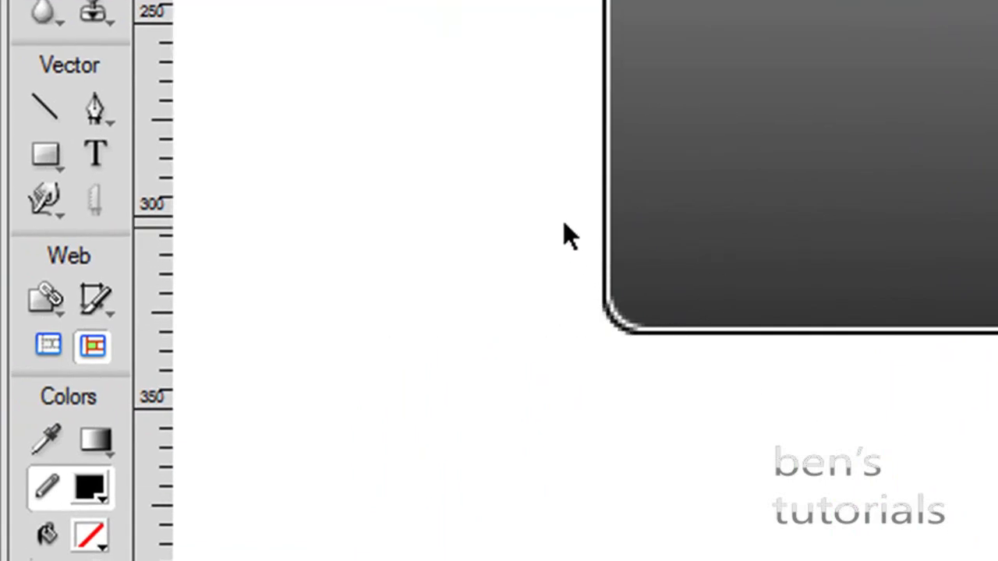
{"action": "key", "text": "ctrl+minus"}
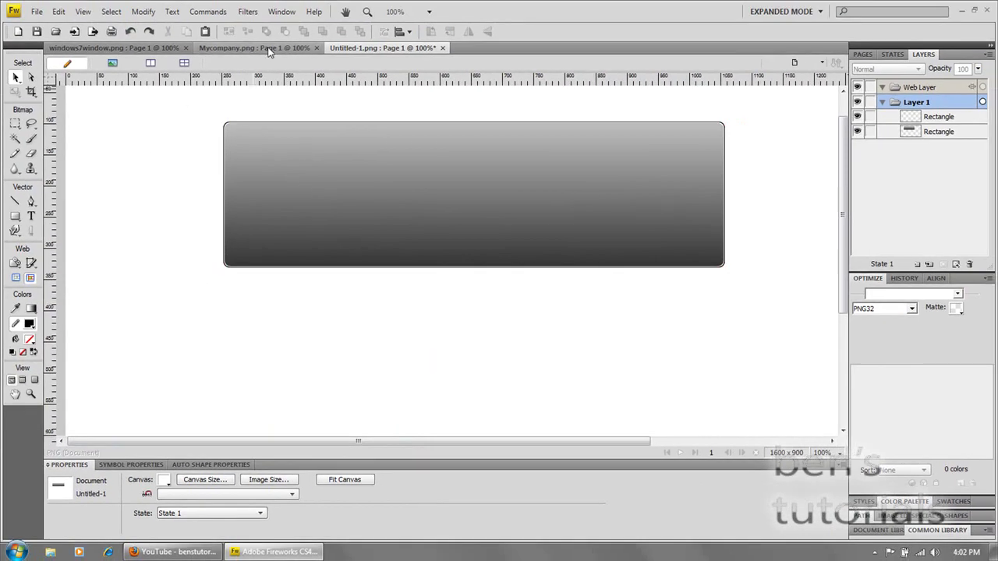
Switch to Mycompany.png and examine its double borders, shifting the navigation bar's lower border line down to separate the strokes
{"action": "left_click", "coordinate": [269, 48]}
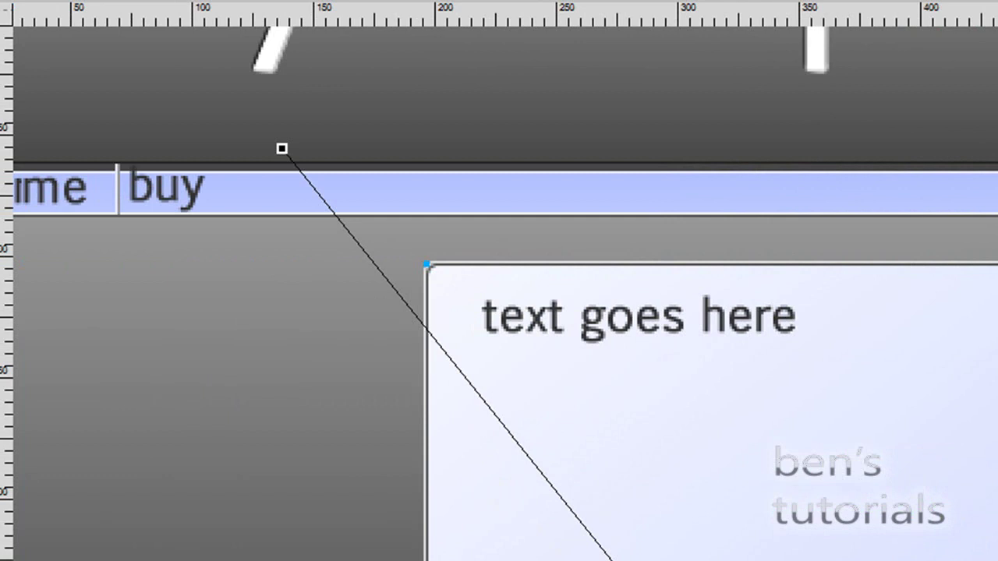
{"action": "scroll", "coordinate": [500, 293], "scroll_direction": "left", "scroll_amount": 2}
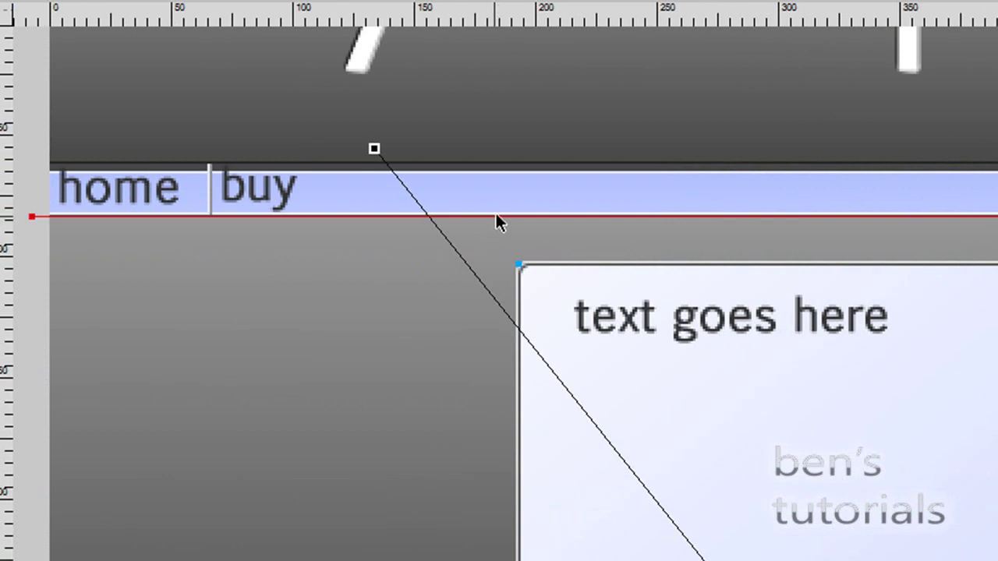
{"action": "left_click", "coordinate": [454, 328]}
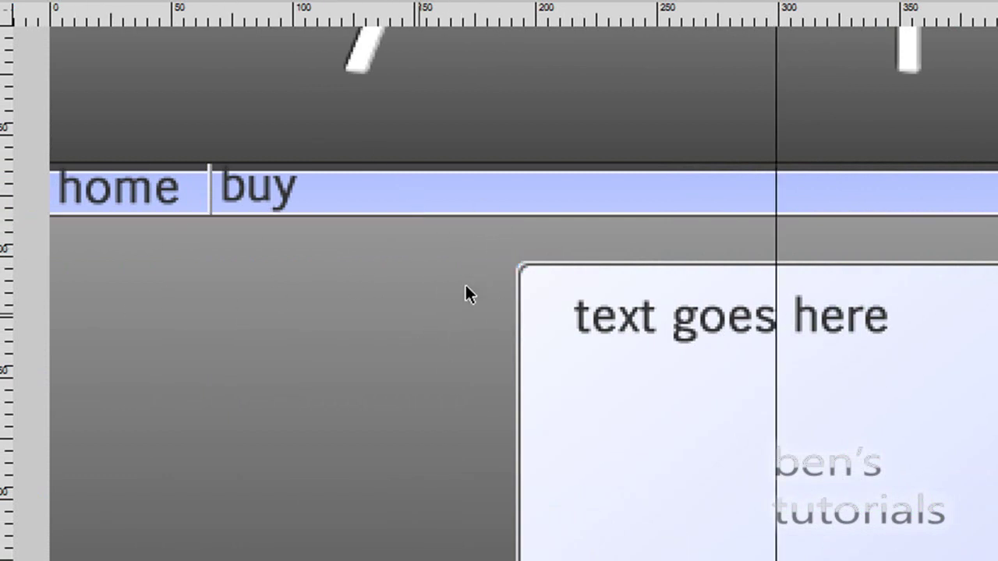
{"action": "left_click", "coordinate": [599, 215]}
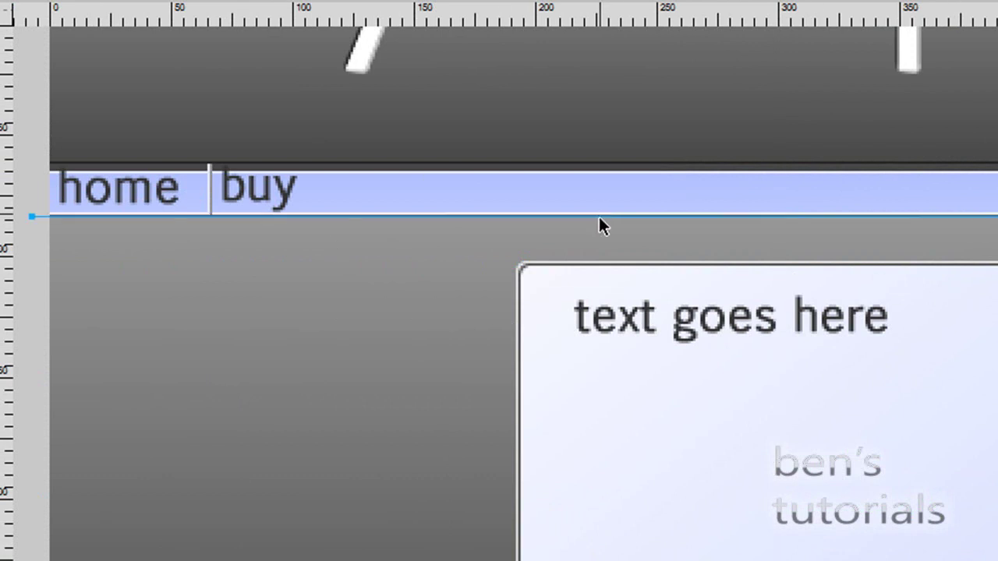
{"action": "left_click_drag", "start_coordinate": [607, 218], "coordinate": [634, 243]}
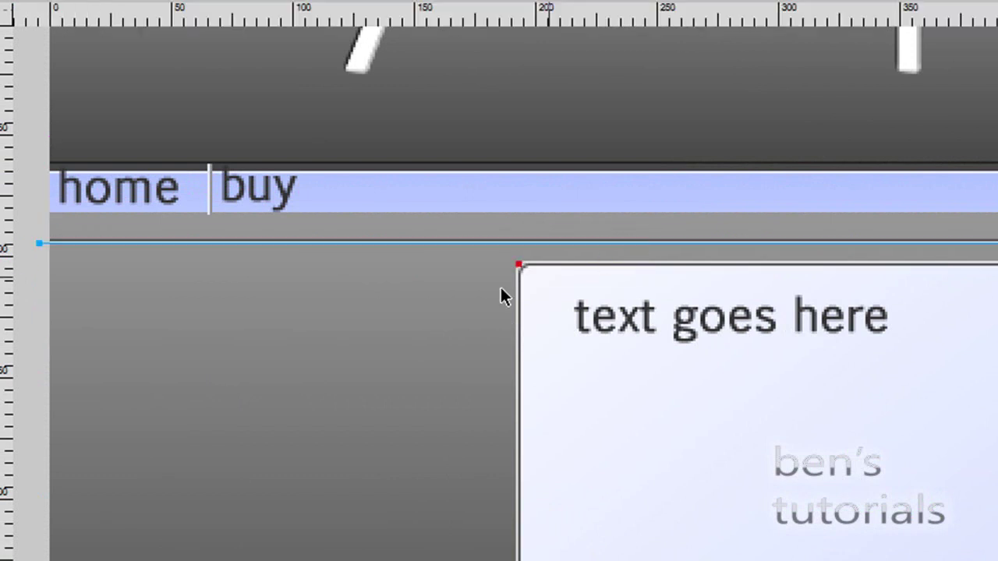
{"action": "left_click", "coordinate": [475, 294]}
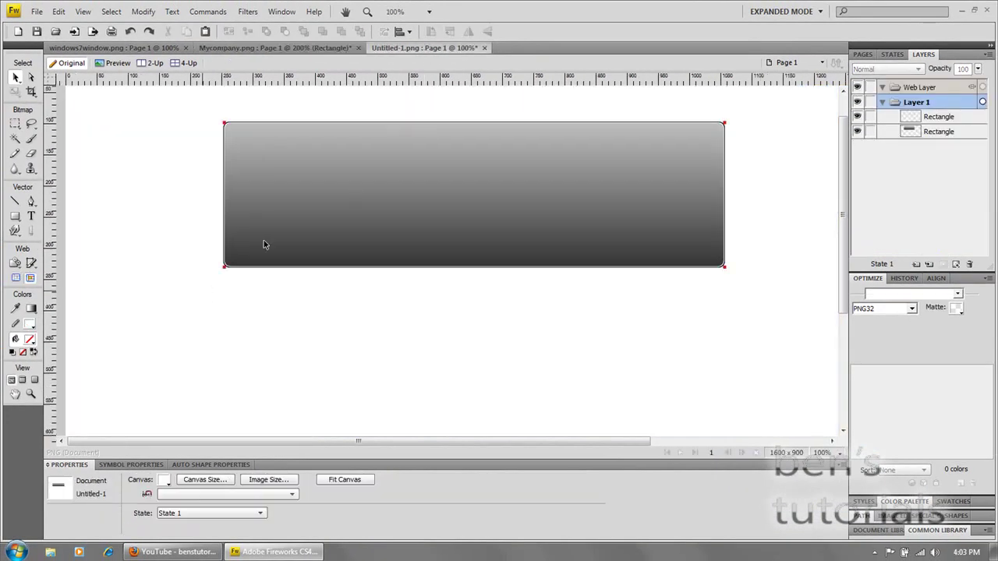
Change the black end of the 802 by 232 px rectangle's linear gradient in Untitled-1.png to blue
{"action": "left_click", "coordinate": [516, 238]}
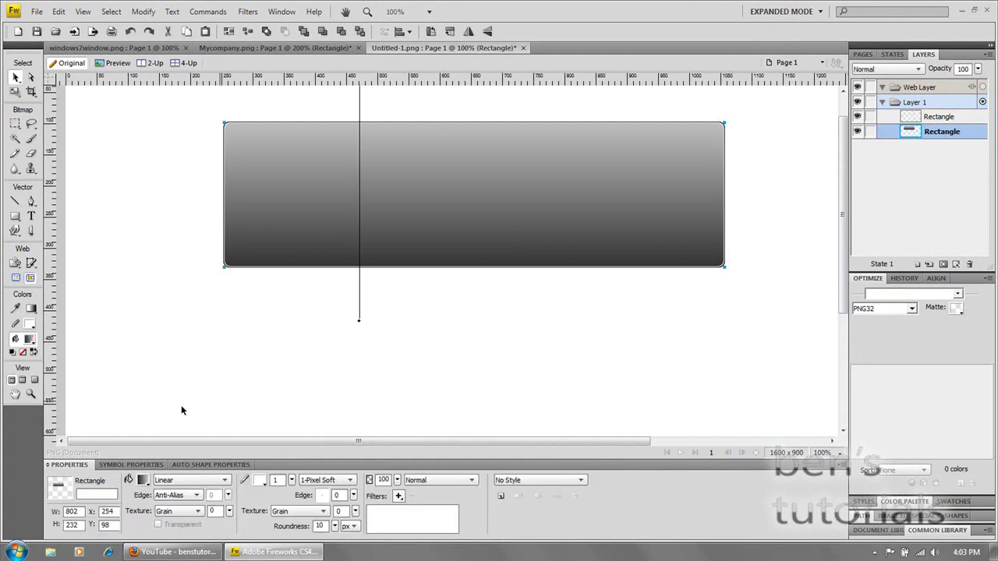
{"action": "left_click", "coordinate": [143, 480]}
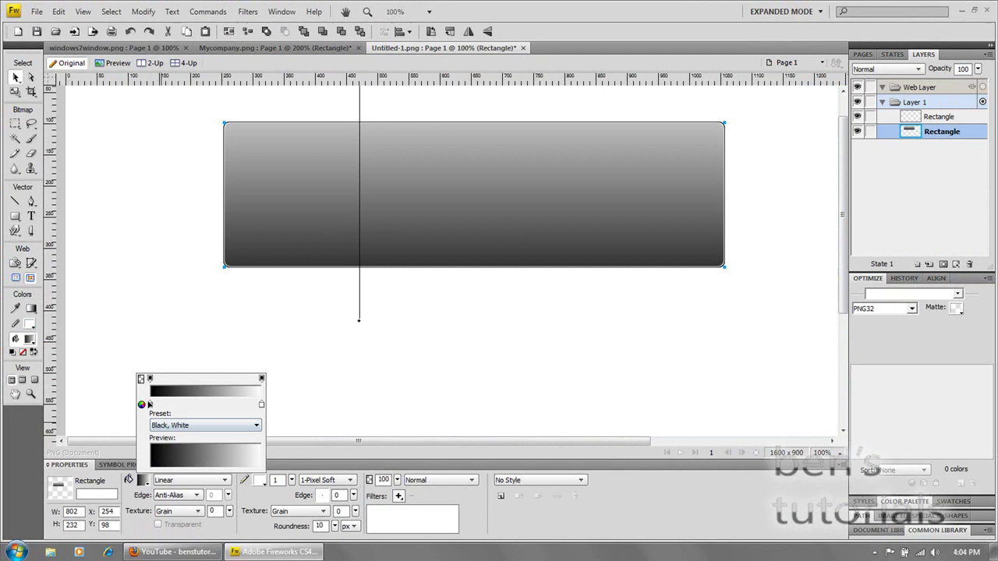
{"action": "left_click", "coordinate": [150, 406]}
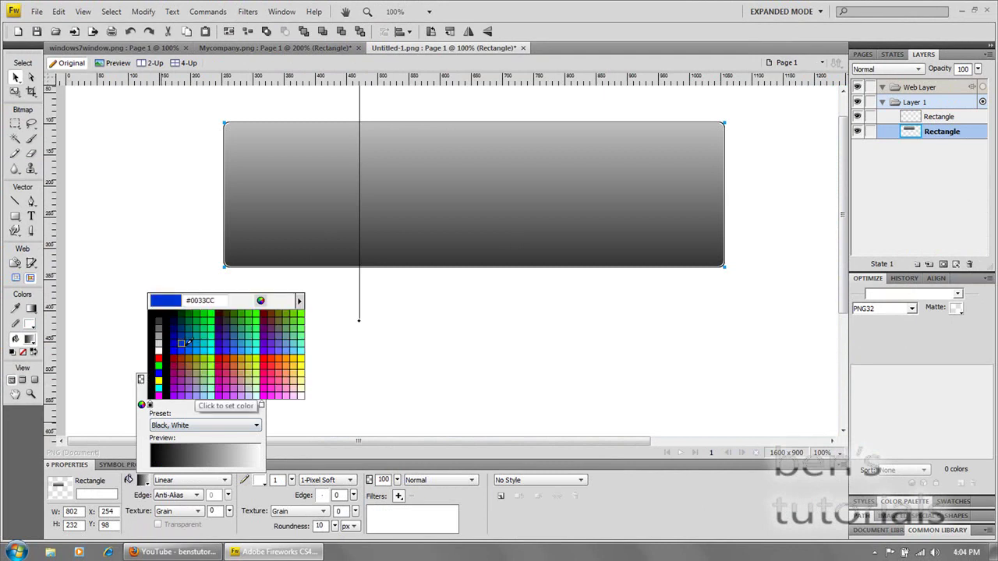
{"action": "left_click", "coordinate": [190, 341]}
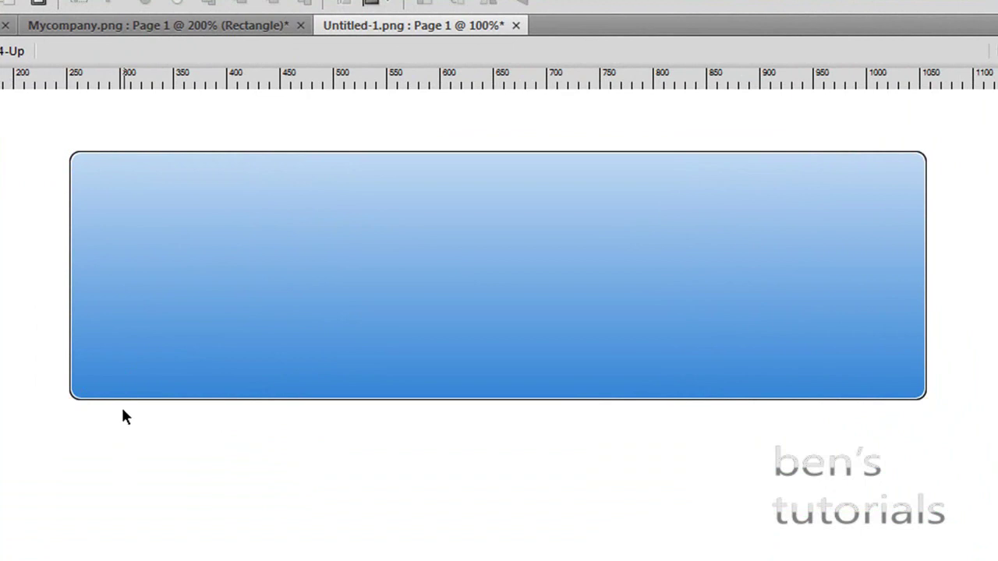
Set the outer outline's stroke color to the blue #3B89D8 sampled from the gradient rectangle's lower edge
{"action": "left_click", "coordinate": [249, 359]}
{"action": "left_click", "coordinate": [139, 202]}
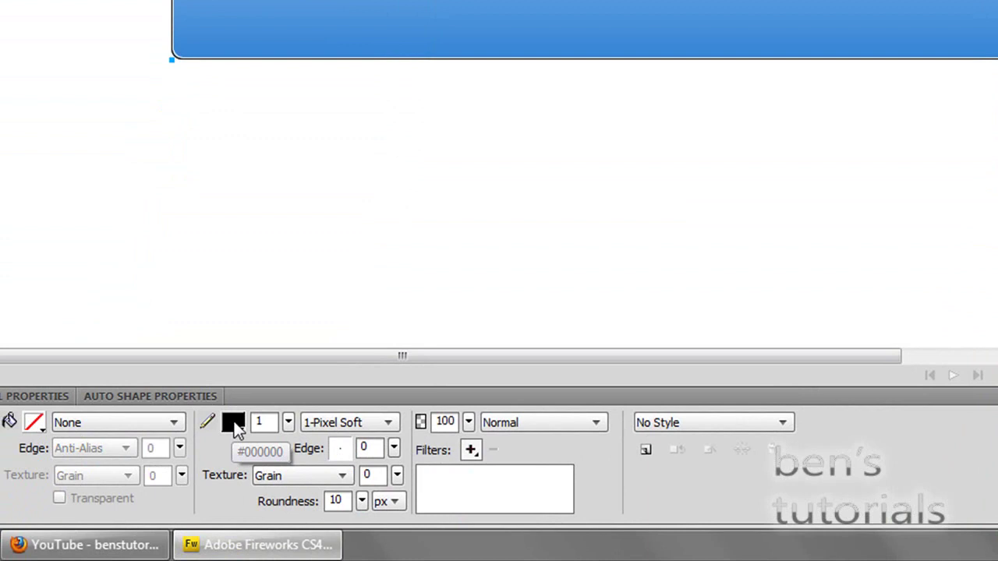
{"action": "left_click", "coordinate": [234, 424]}
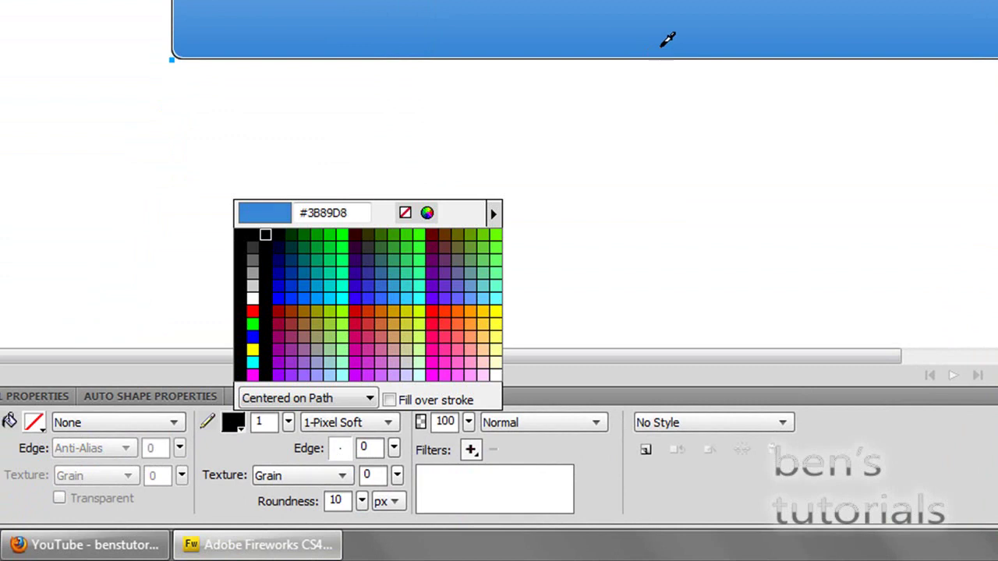
{"action": "left_click", "coordinate": [659, 50]}
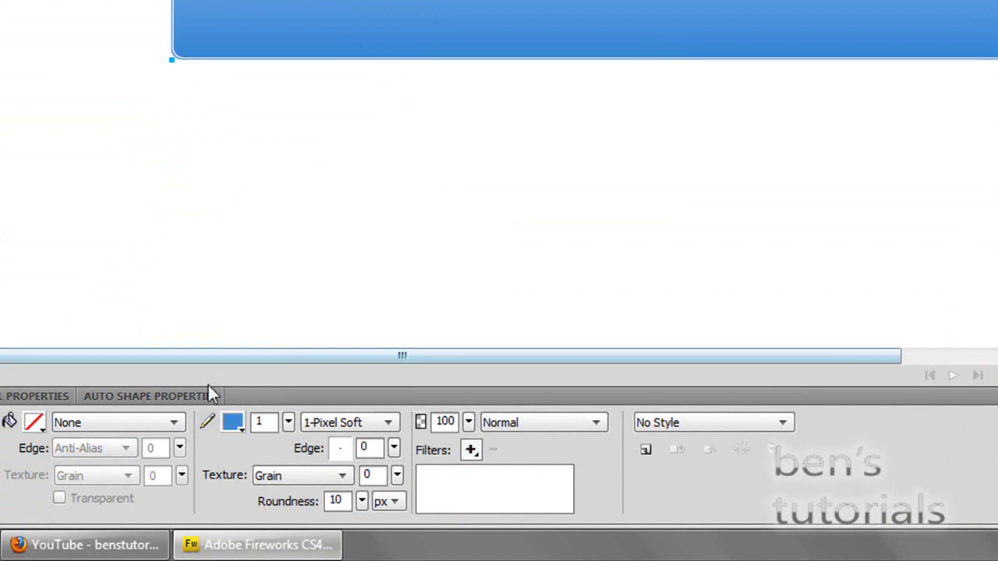
Darken the outer outline's blue stroke to RGB 29, 87, 146 and deselect the outline
{"action": "left_click", "coordinate": [242, 427]}
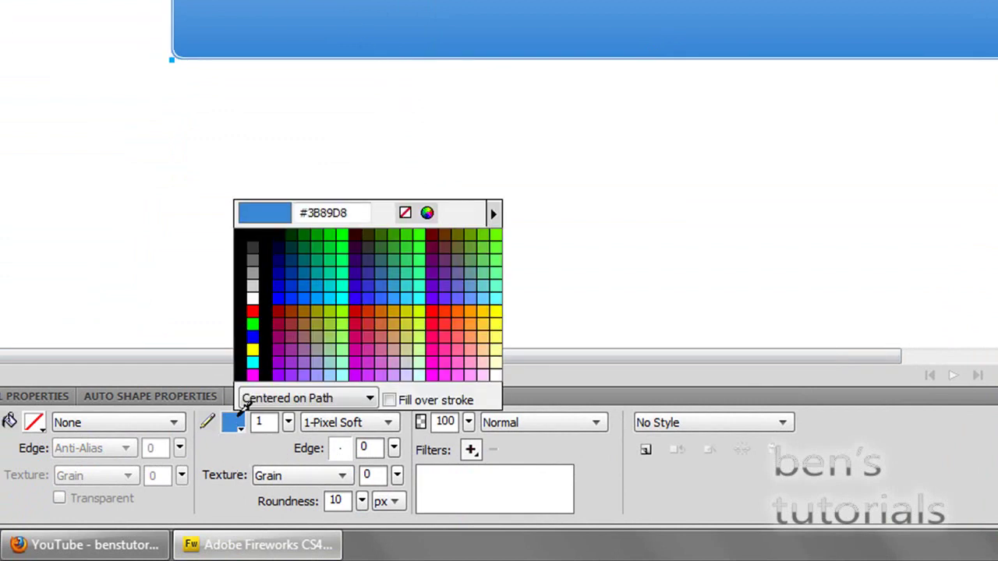
{"action": "left_click", "coordinate": [427, 215]}
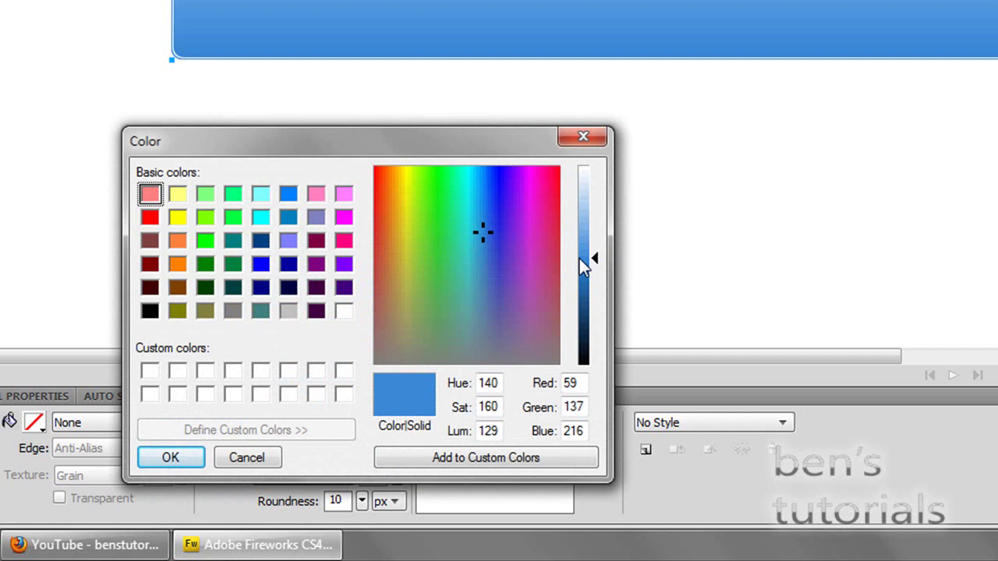
{"action": "left_click_drag", "start_coordinate": [597, 259], "coordinate": [594, 298]}
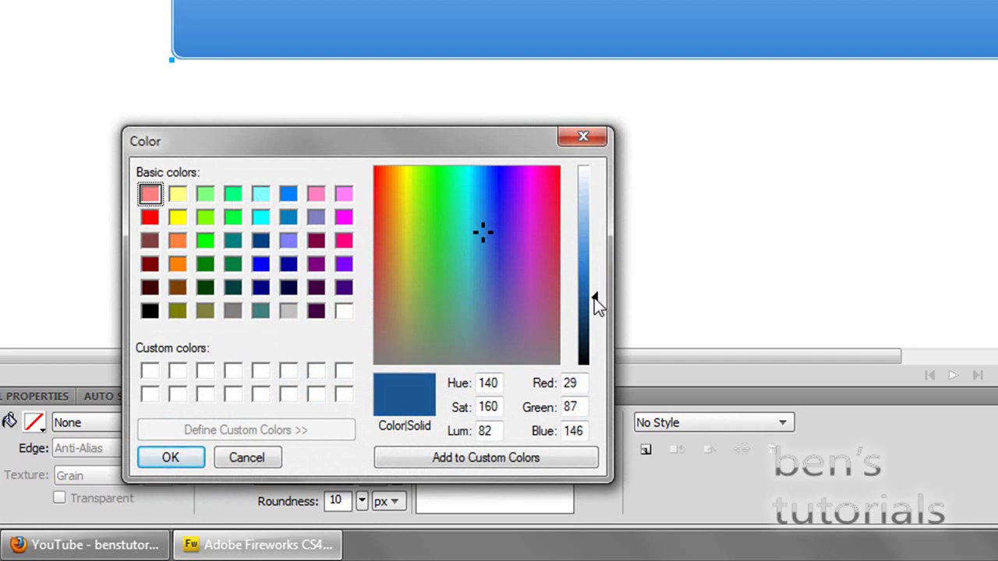
{"action": "left_click", "coordinate": [181, 459]}
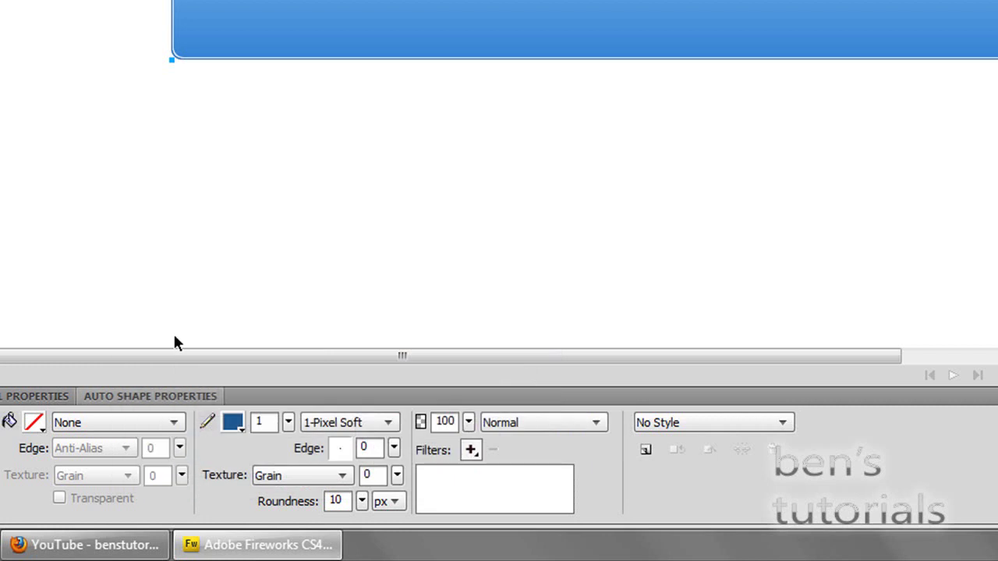
{"action": "left_click", "coordinate": [222, 204]}
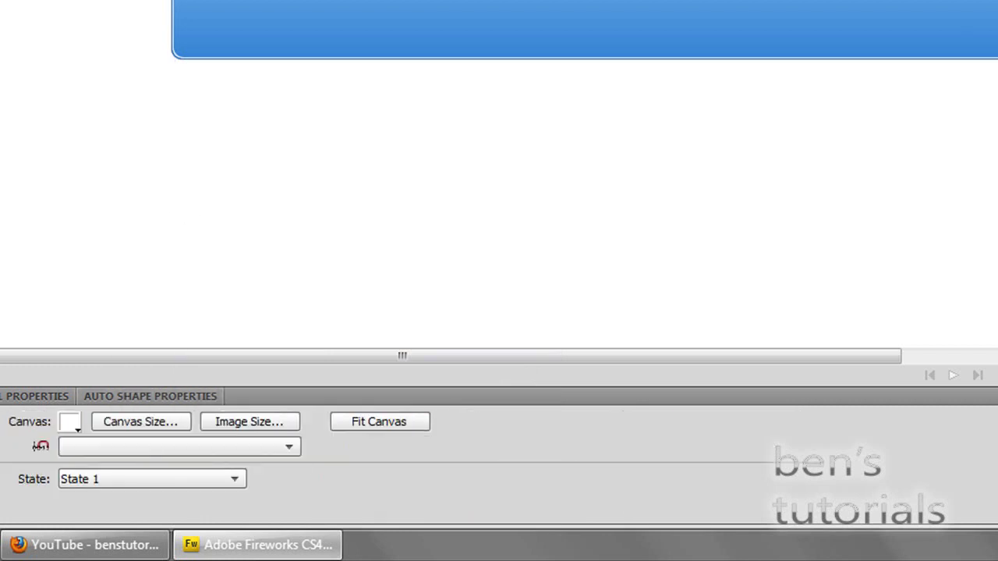